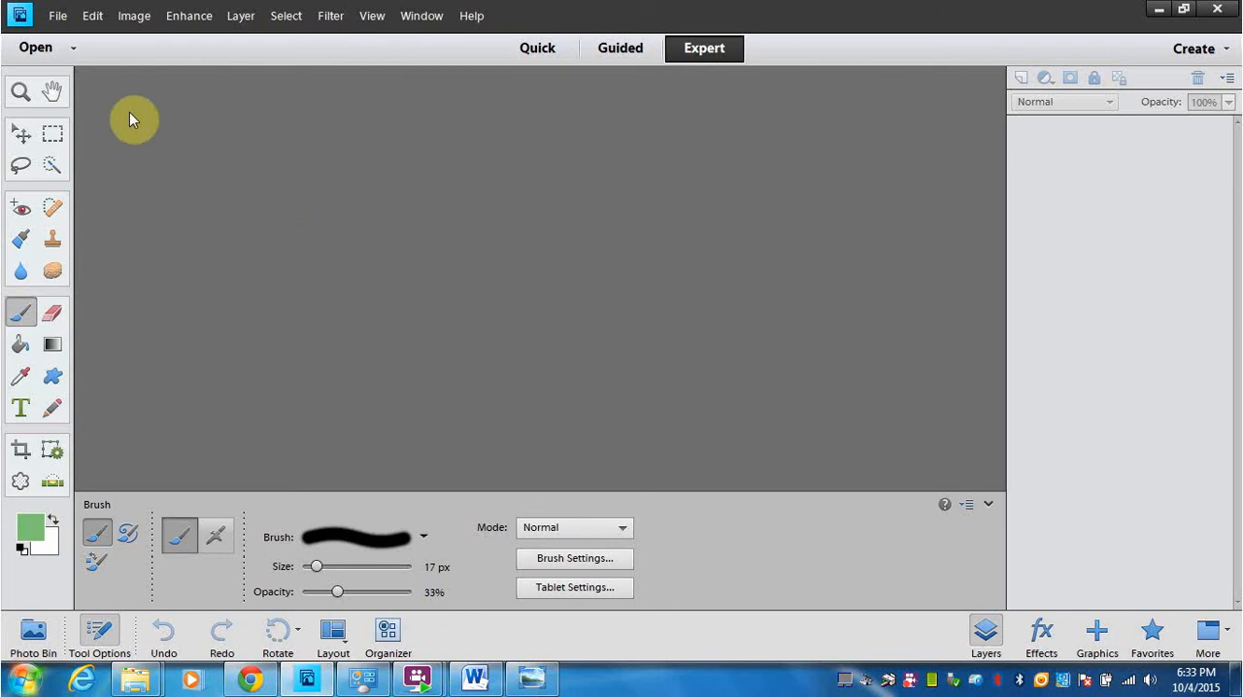
Step: Open the portrait photo Mak hires.JPG and the texture image Dry_mud_flakes.JPG from the Activities folder
{"action": "left_click", "coordinate": [51, 21]}
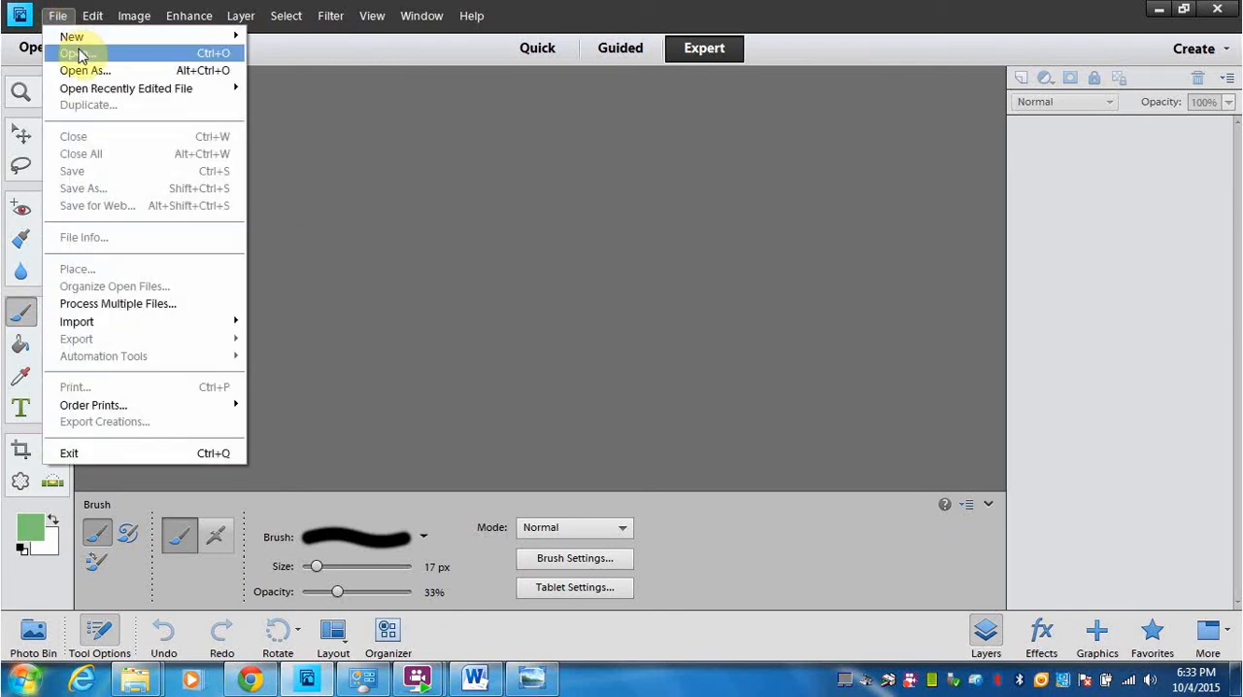
{"action": "left_click", "coordinate": [74, 50]}
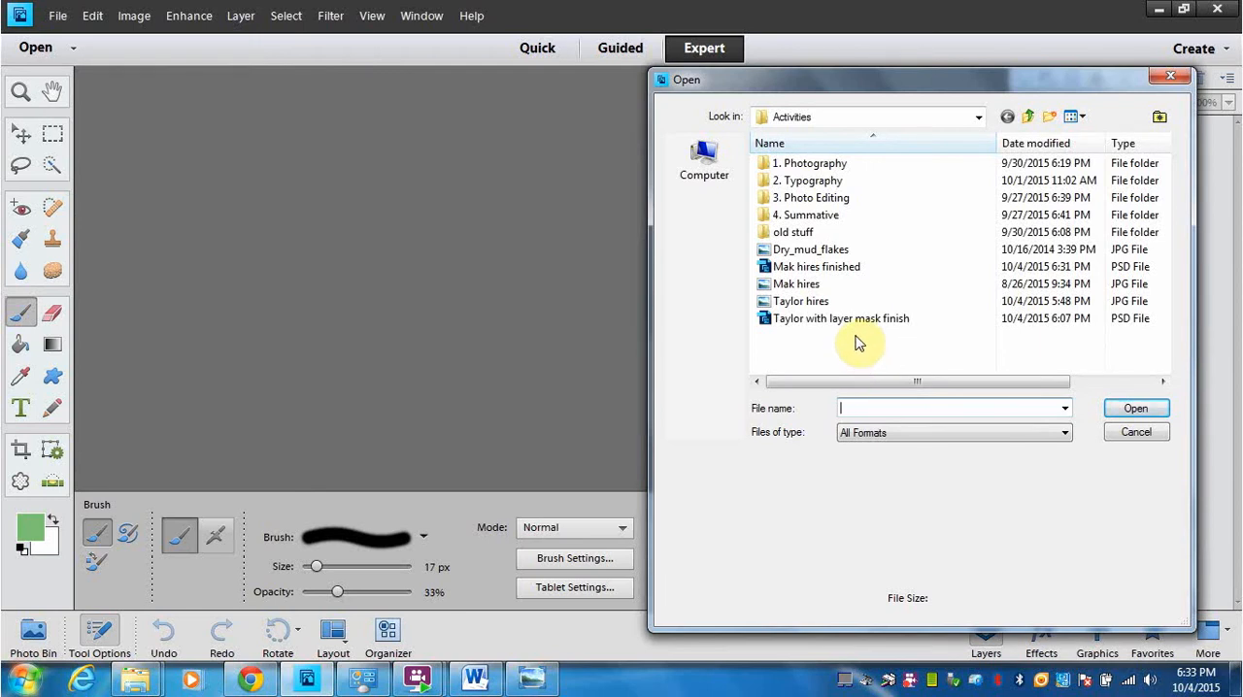
{"action": "double_click", "coordinate": [819, 283]}
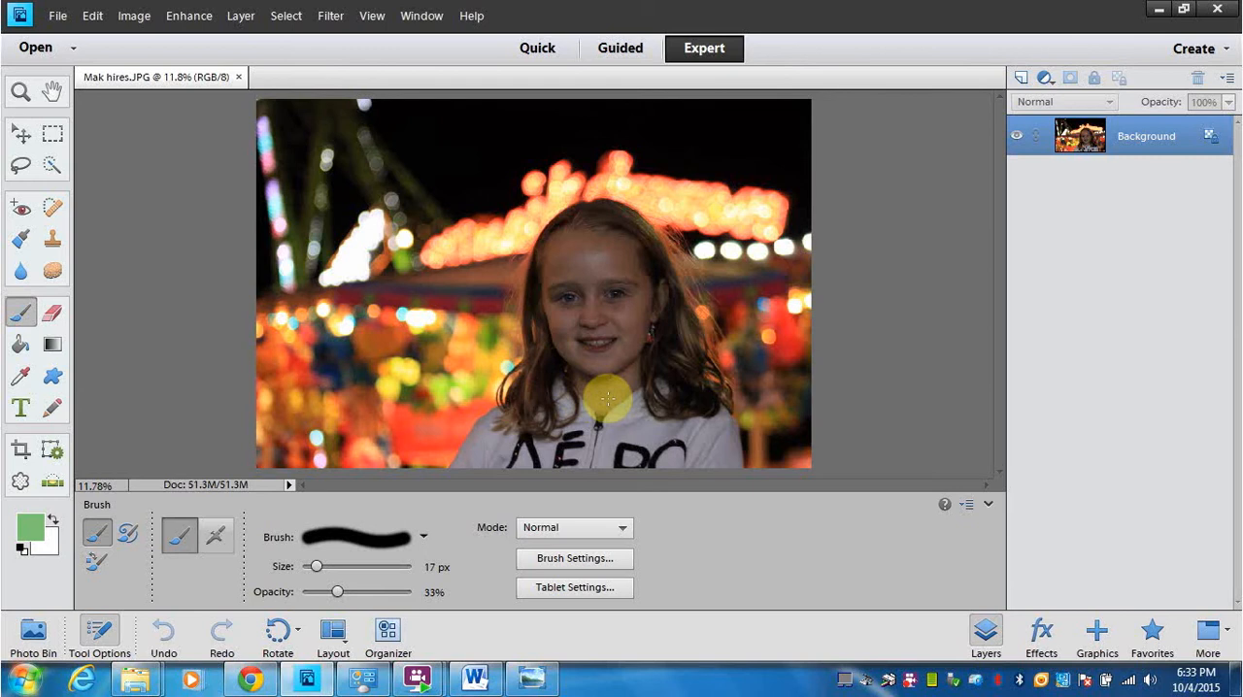
{"action": "left_click", "coordinate": [58, 17]}
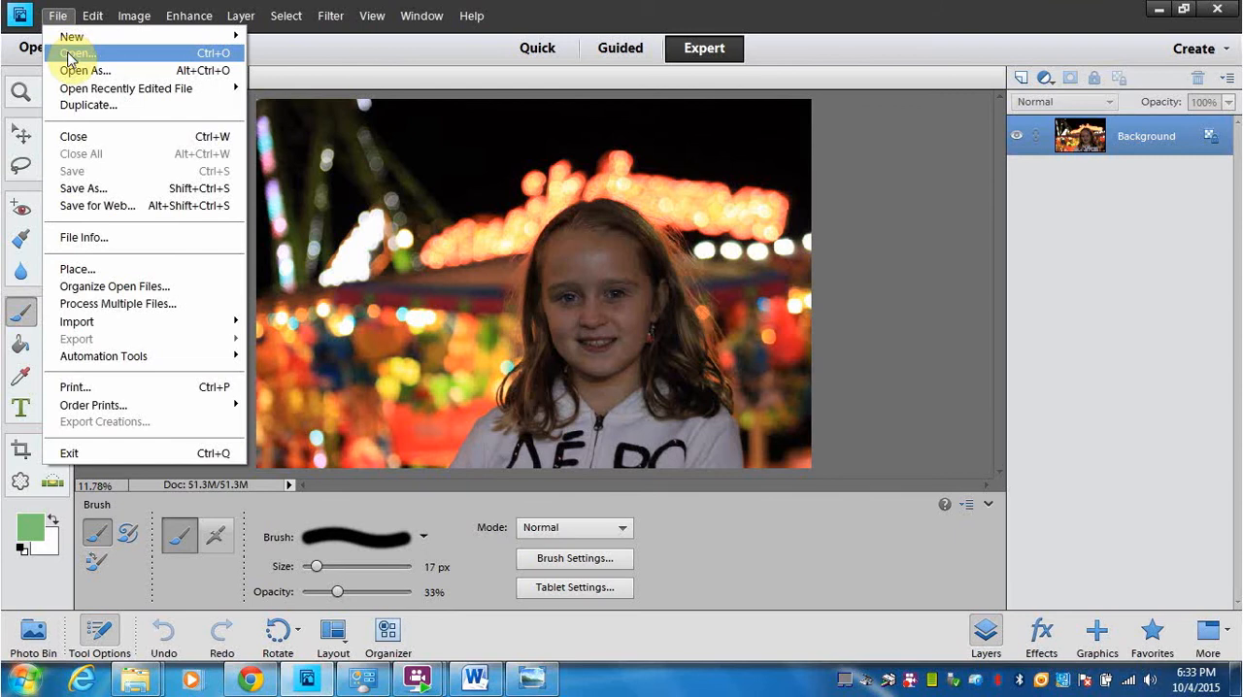
{"action": "left_click", "coordinate": [76, 53]}
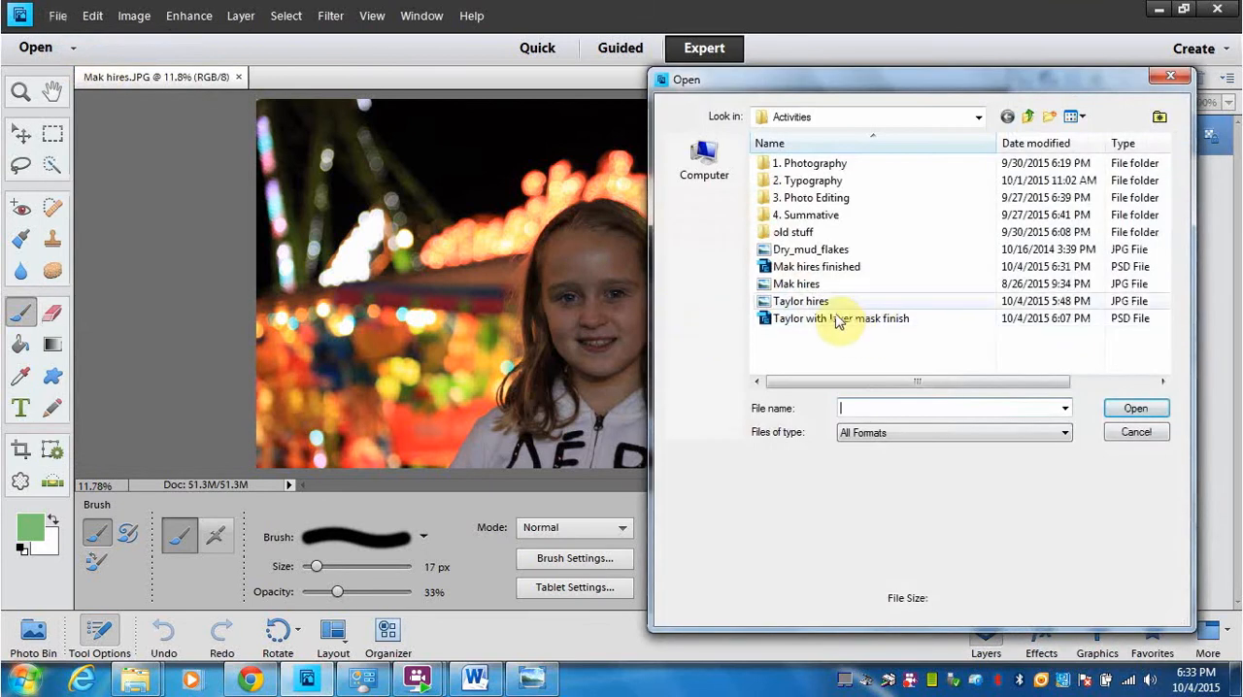
{"action": "double_click", "coordinate": [823, 250]}
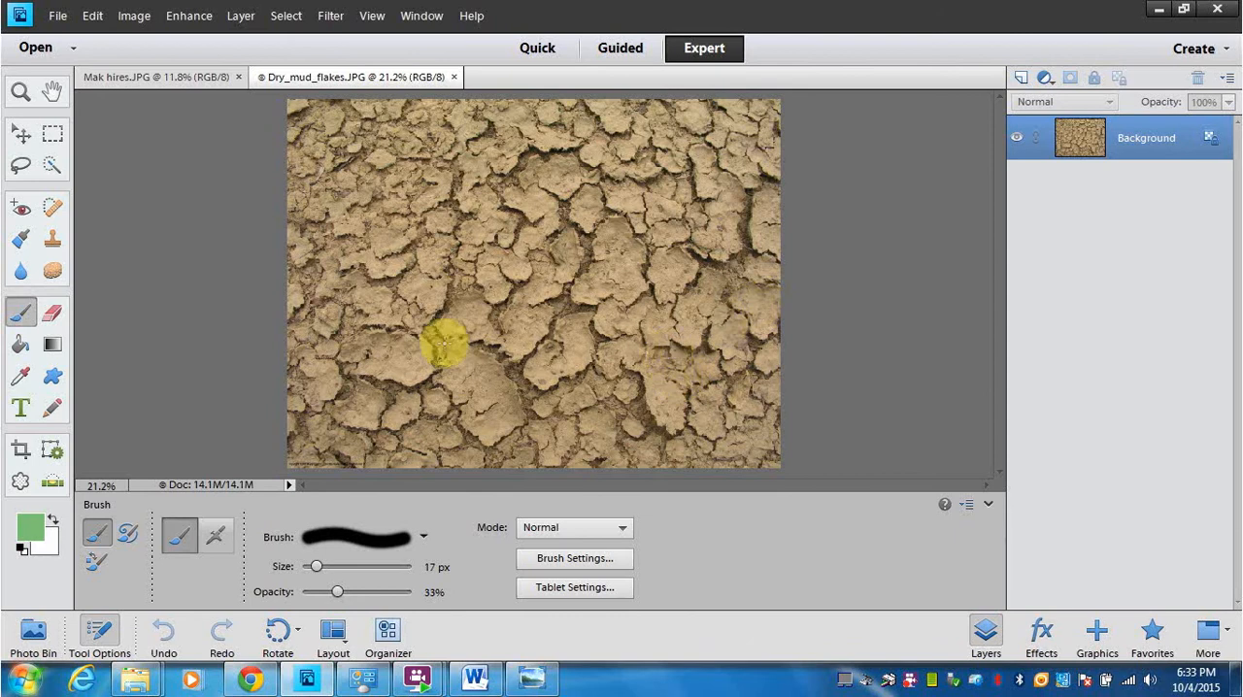
Step: Place the Dry_mud_flakes image into the Mak hires photo as a new layer
{"action": "left_click", "coordinate": [35, 633]}
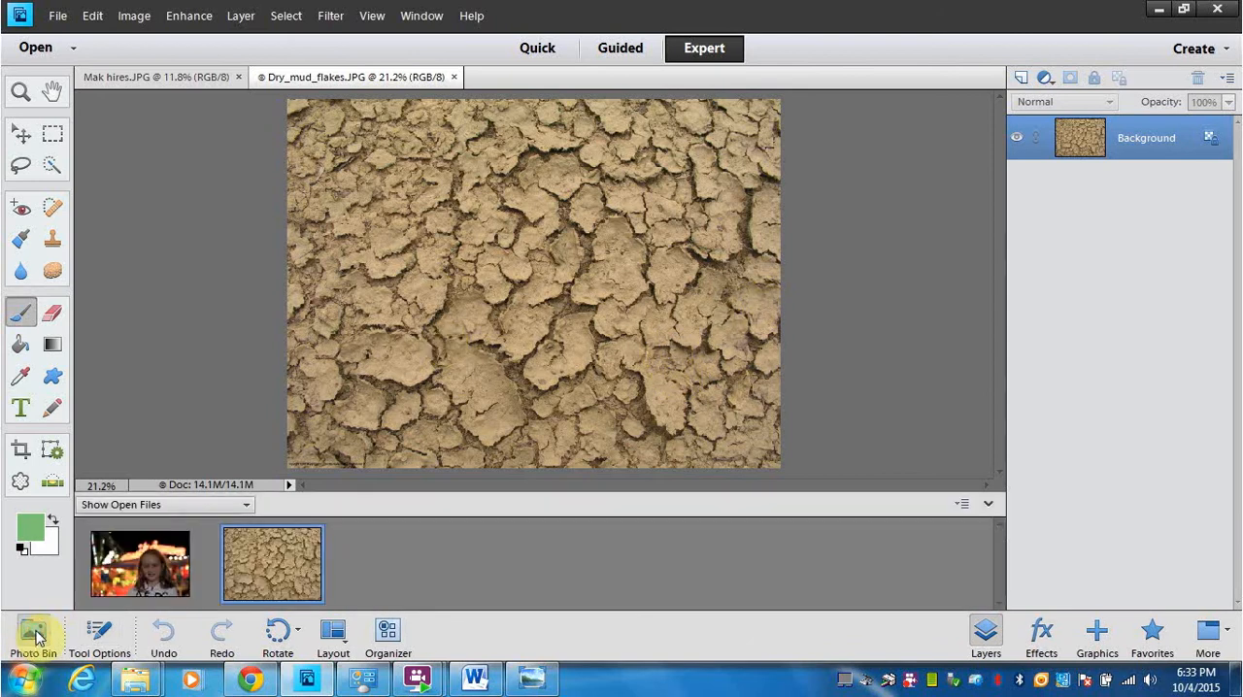
{"action": "left_click", "coordinate": [124, 570]}
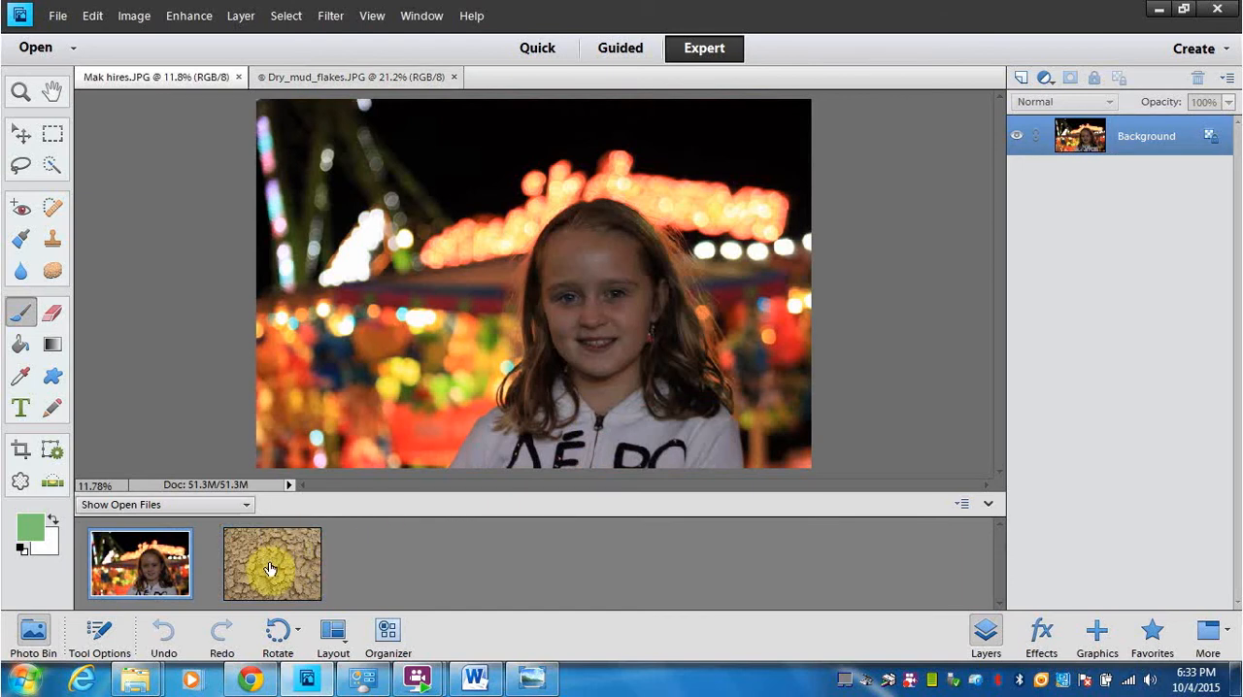
{"action": "left_click_drag", "start_coordinate": [270, 569], "coordinate": [510, 247]}
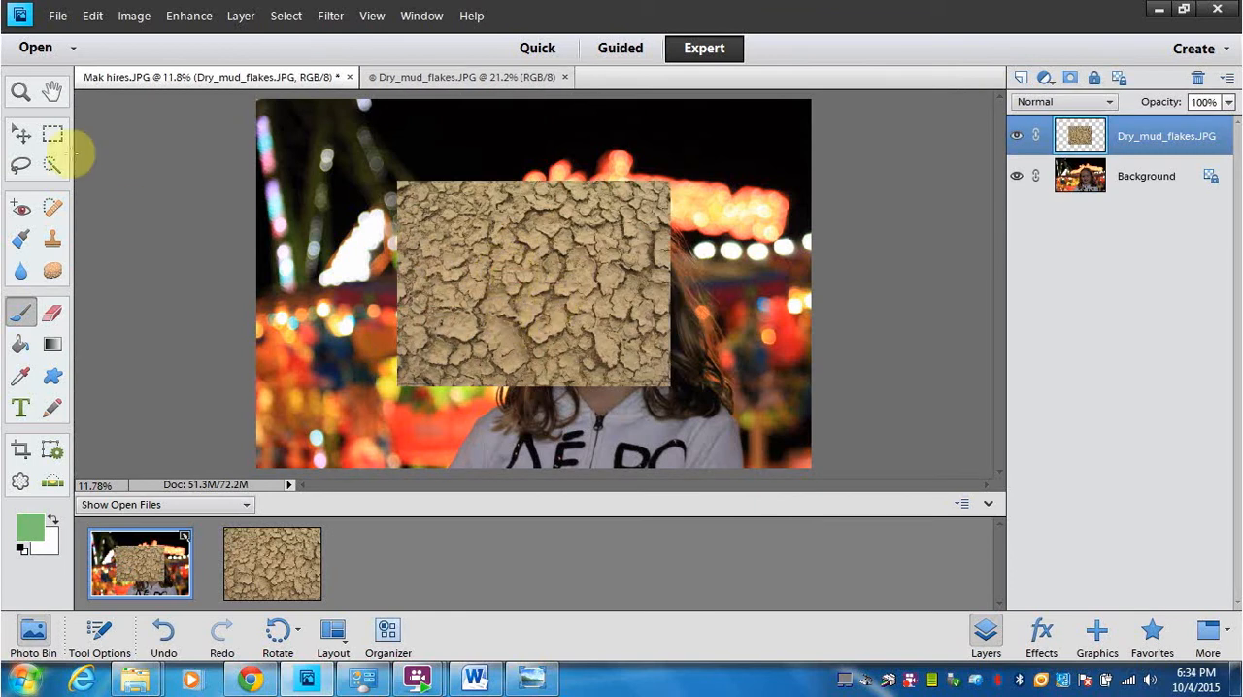
Step: Move the mud texture over the girl's face and scale it to about 43% width and 96% height to cover the face
{"action": "left_click", "coordinate": [16, 134]}
{"action": "left_click_drag", "start_coordinate": [449, 250], "coordinate": [509, 274]}
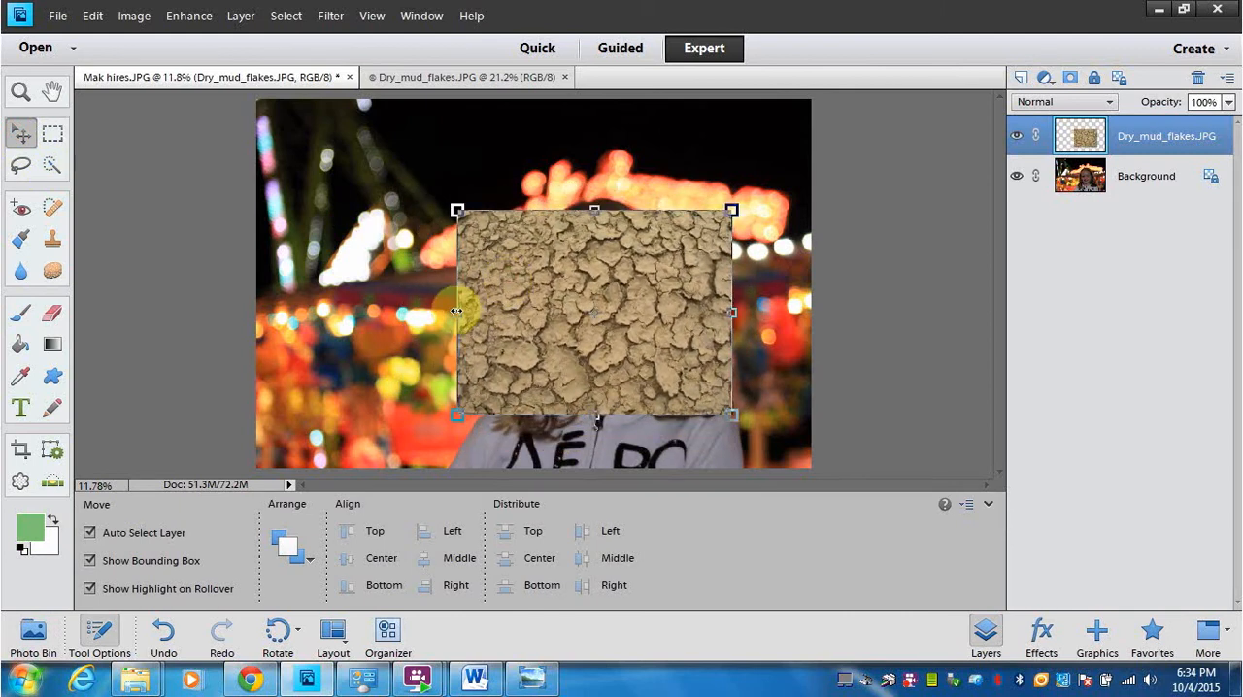
{"action": "left_click_drag", "start_coordinate": [457, 312], "coordinate": [538, 312]}
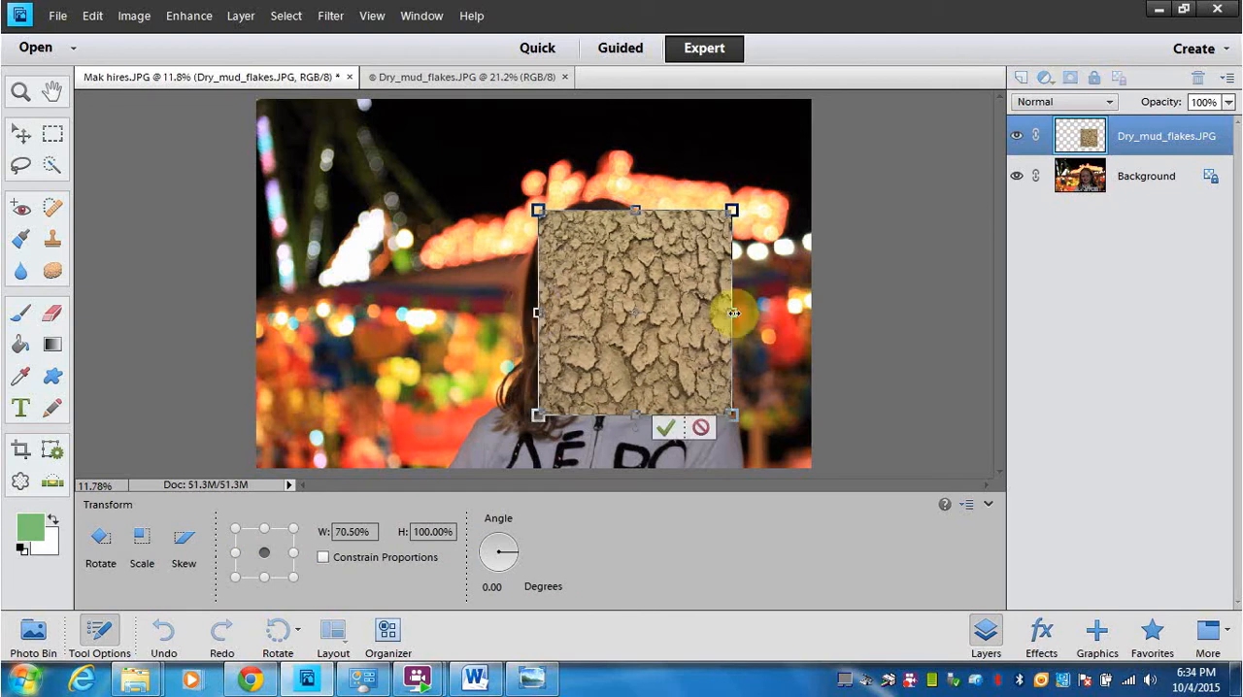
{"action": "left_click_drag", "start_coordinate": [732, 310], "coordinate": [657, 313]}
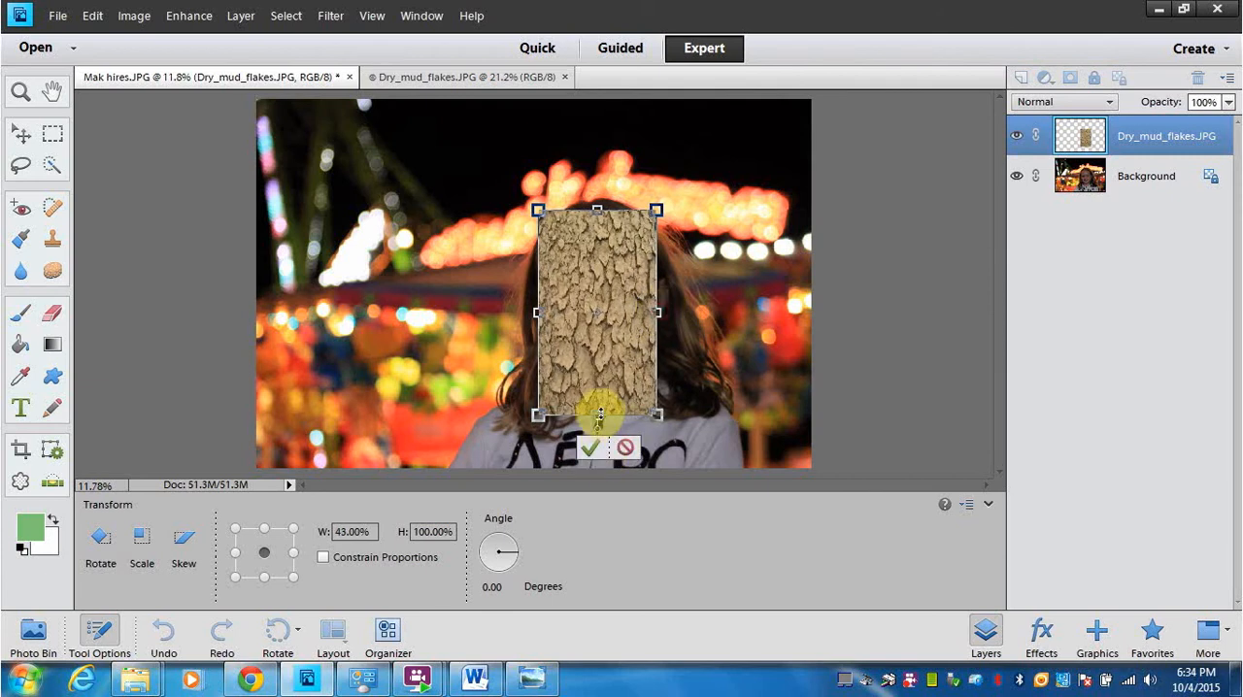
{"action": "mouse_move", "coordinate": [601, 413]}
{"action": "left_mouse_down"}
{"action": "mouse_move", "coordinate": [593, 379]}
{"action": "mouse_move", "coordinate": [598, 418]}
{"action": "left_mouse_up"}
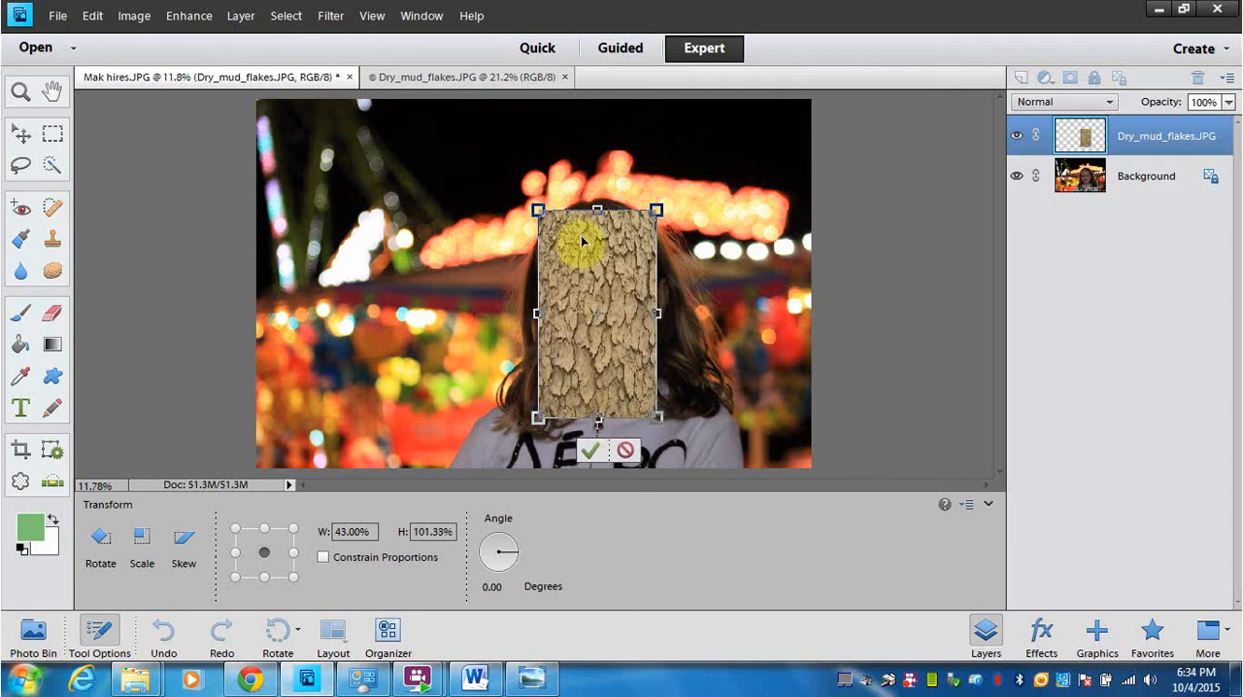
{"action": "mouse_move", "coordinate": [598, 209]}
{"action": "left_mouse_down"}
{"action": "mouse_move", "coordinate": [603, 237]}
{"action": "mouse_move", "coordinate": [603, 208]}
{"action": "mouse_move", "coordinate": [603, 220]}
{"action": "left_mouse_up"}
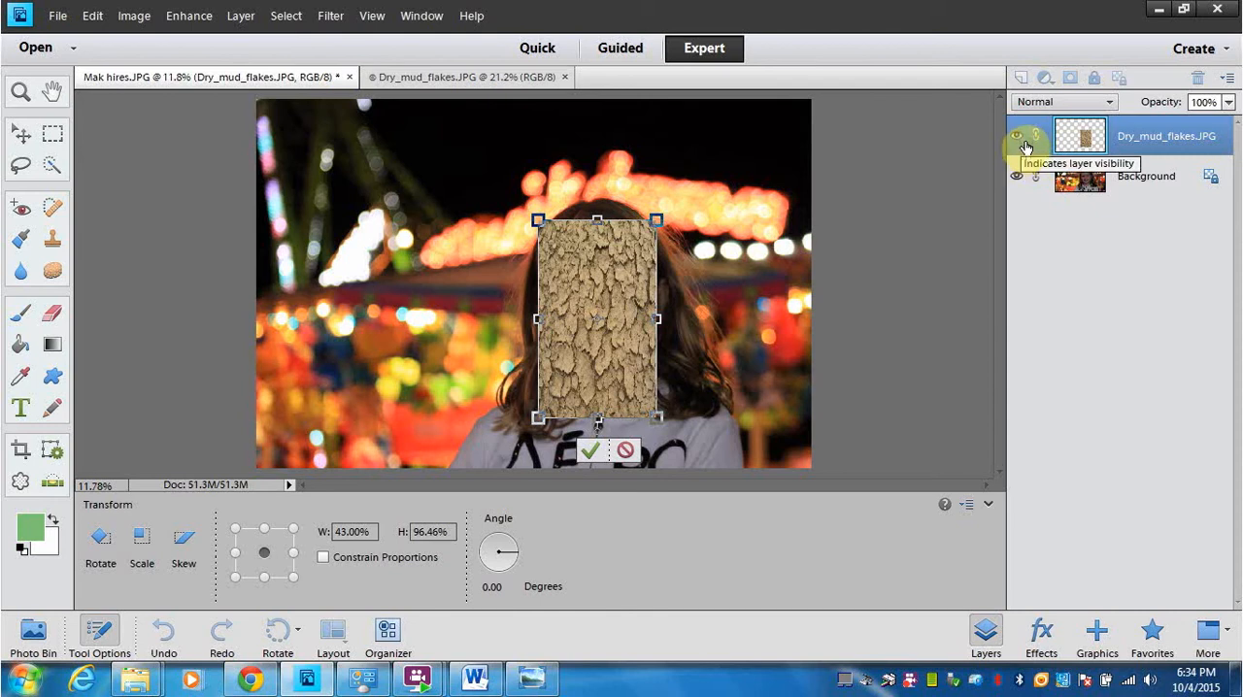
{"action": "left_click", "coordinate": [592, 450]}
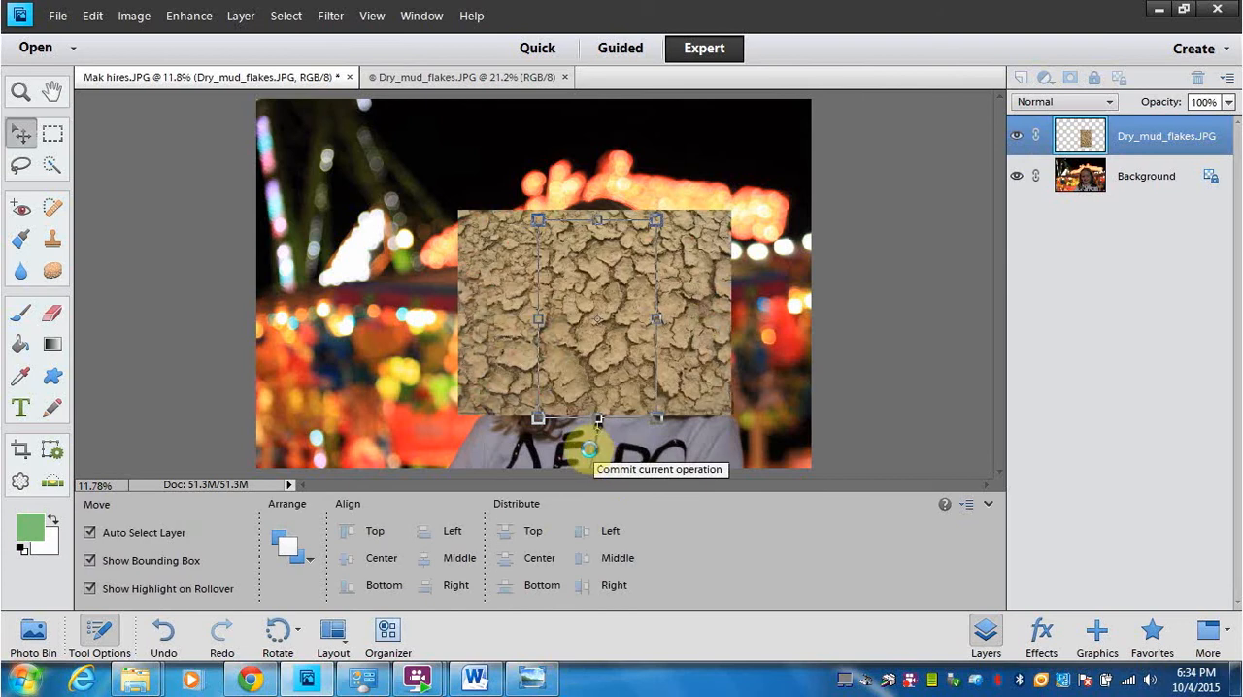
Step: Duplicate the Dry_mud_flakes.JPG layer under its default name and hide the original texture layer
{"action": "right_click", "coordinate": [1029, 147]}
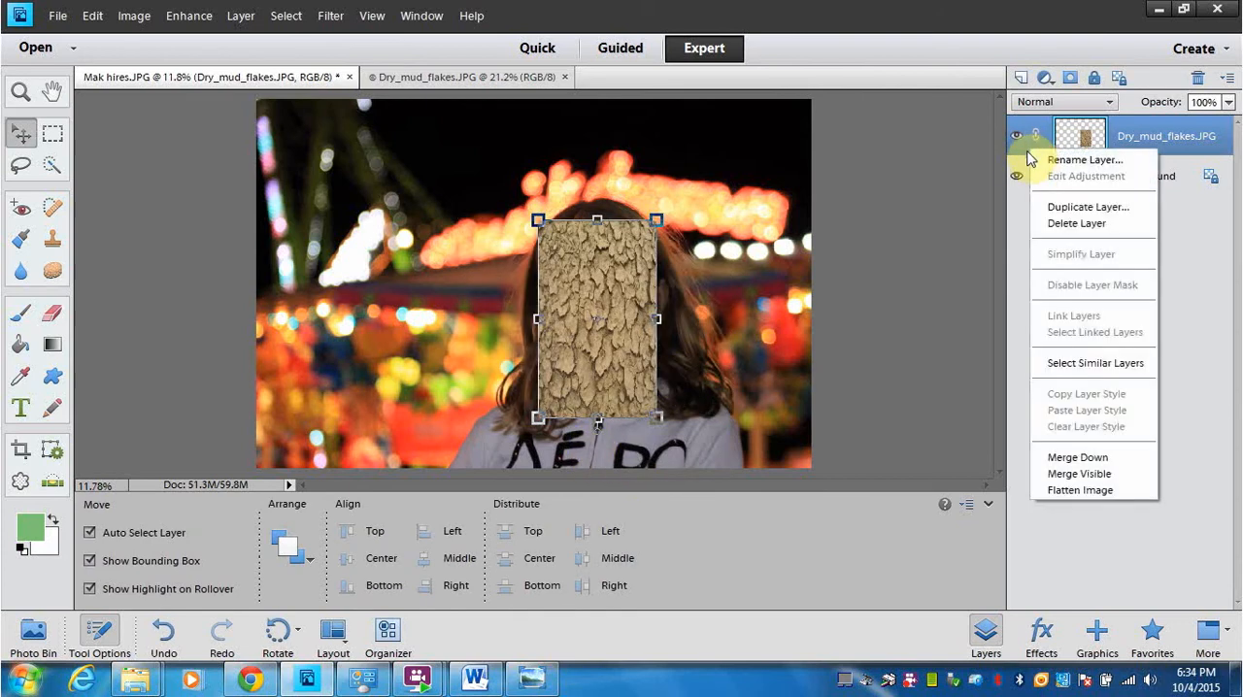
{"action": "left_click", "coordinate": [1066, 207]}
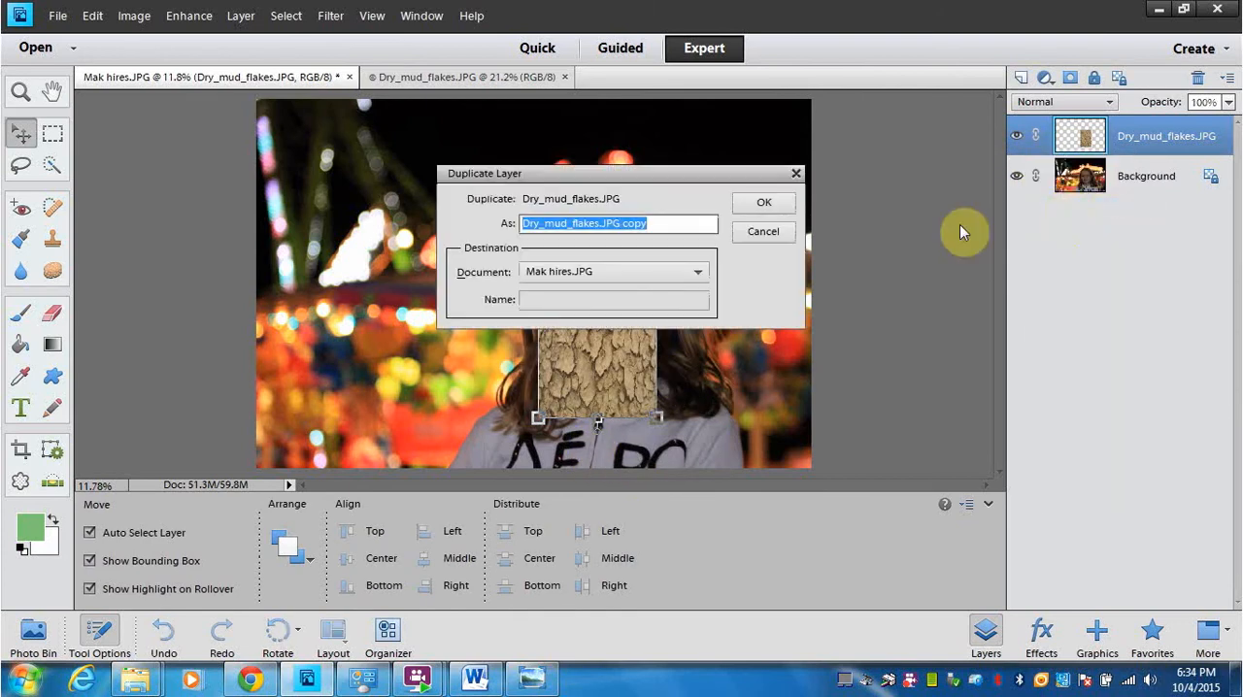
{"action": "left_click", "coordinate": [763, 203]}
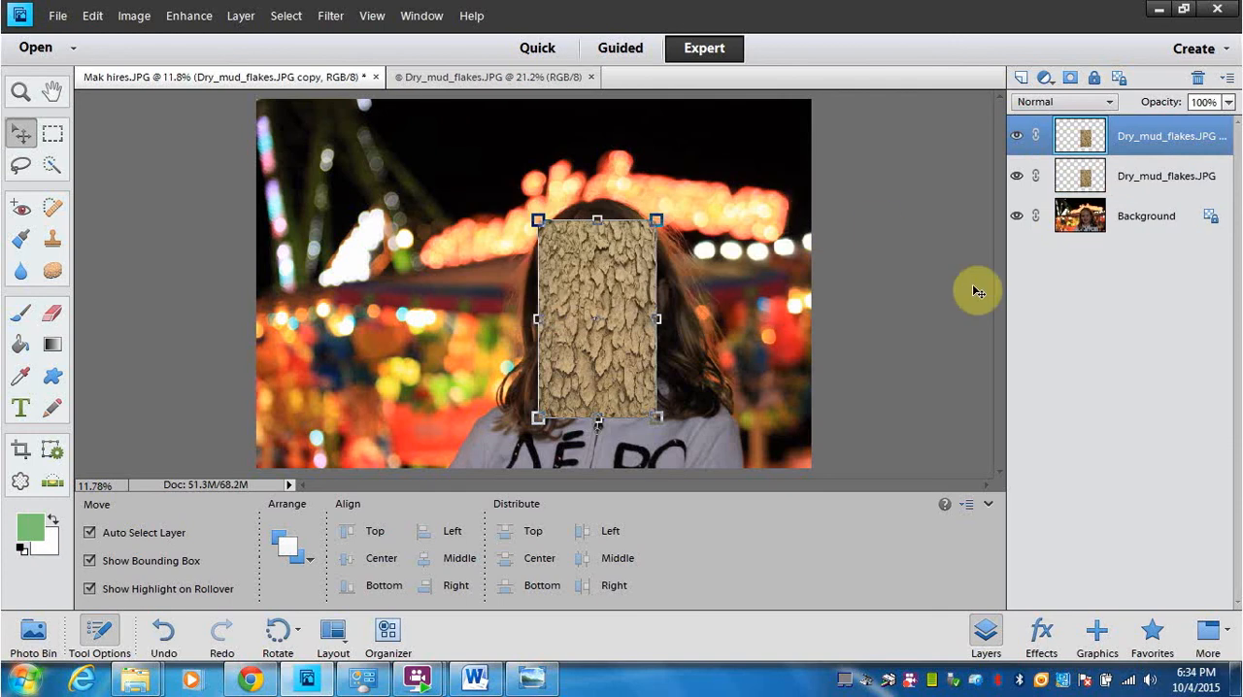
{"action": "left_click", "coordinate": [1016, 178]}
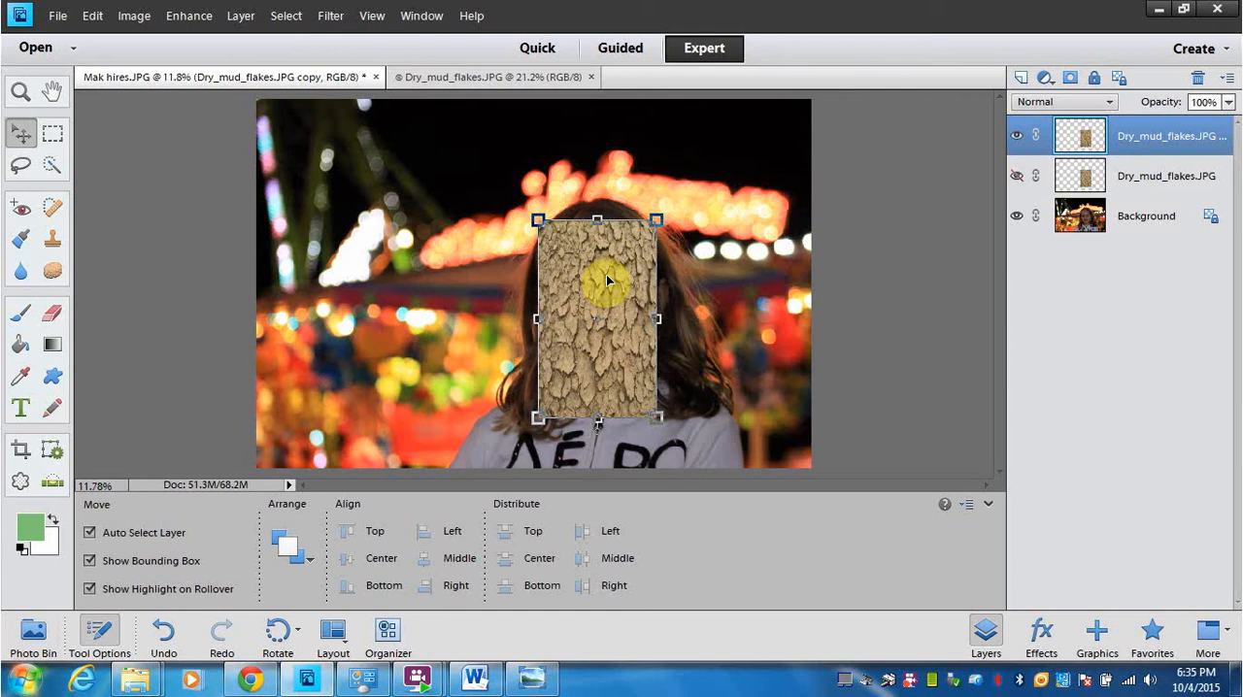
Step: Desaturate the duplicated texture layer with a Hue/Saturation adjustment, setting Saturation to -79
{"action": "left_click", "coordinate": [187, 17]}
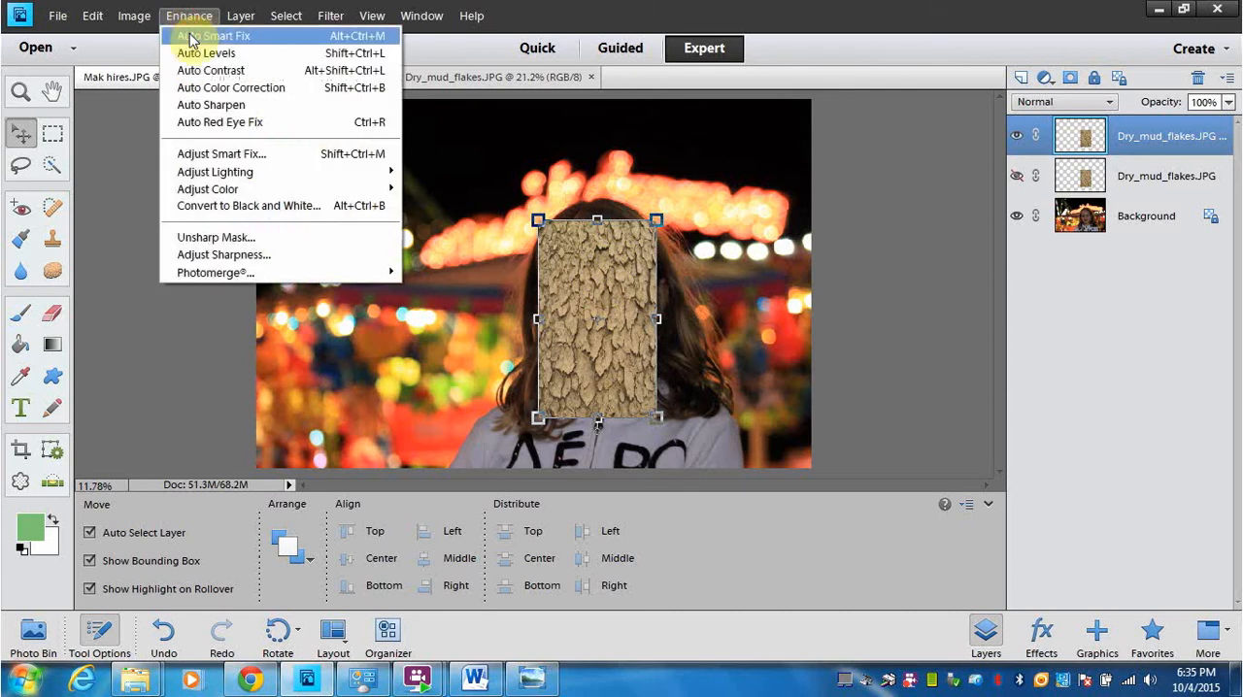
{"action": "mouse_move", "coordinate": [258, 189]}
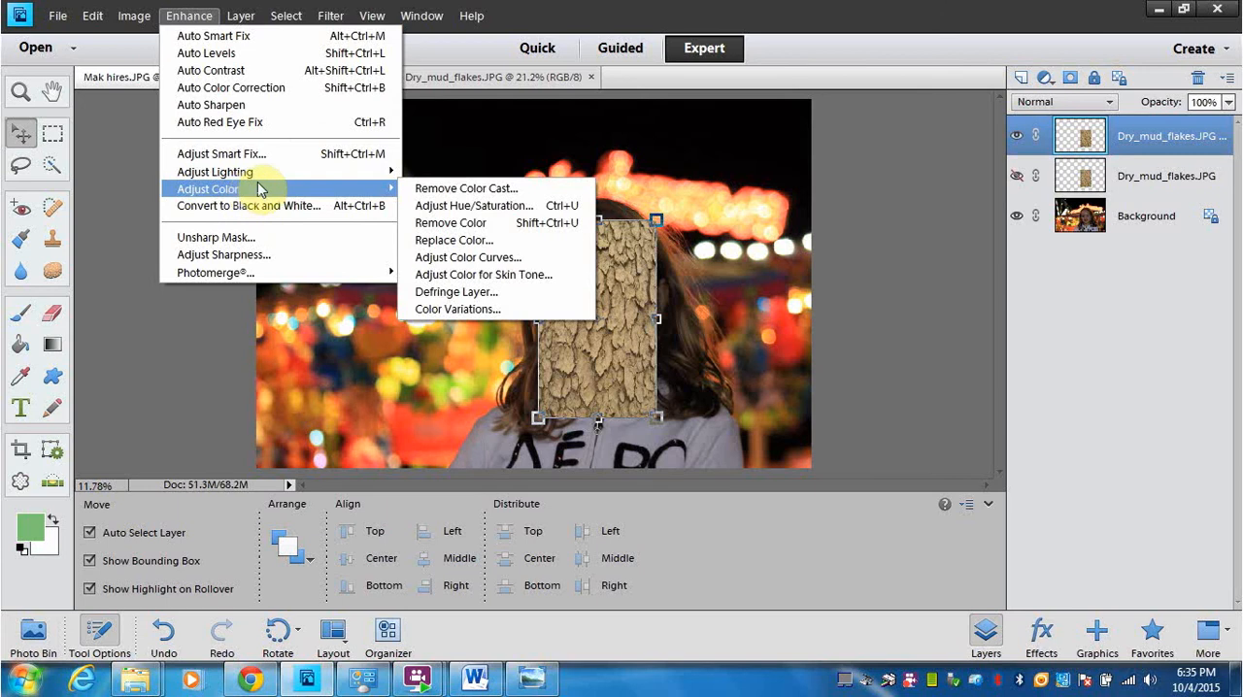
{"action": "left_click", "coordinate": [439, 207]}
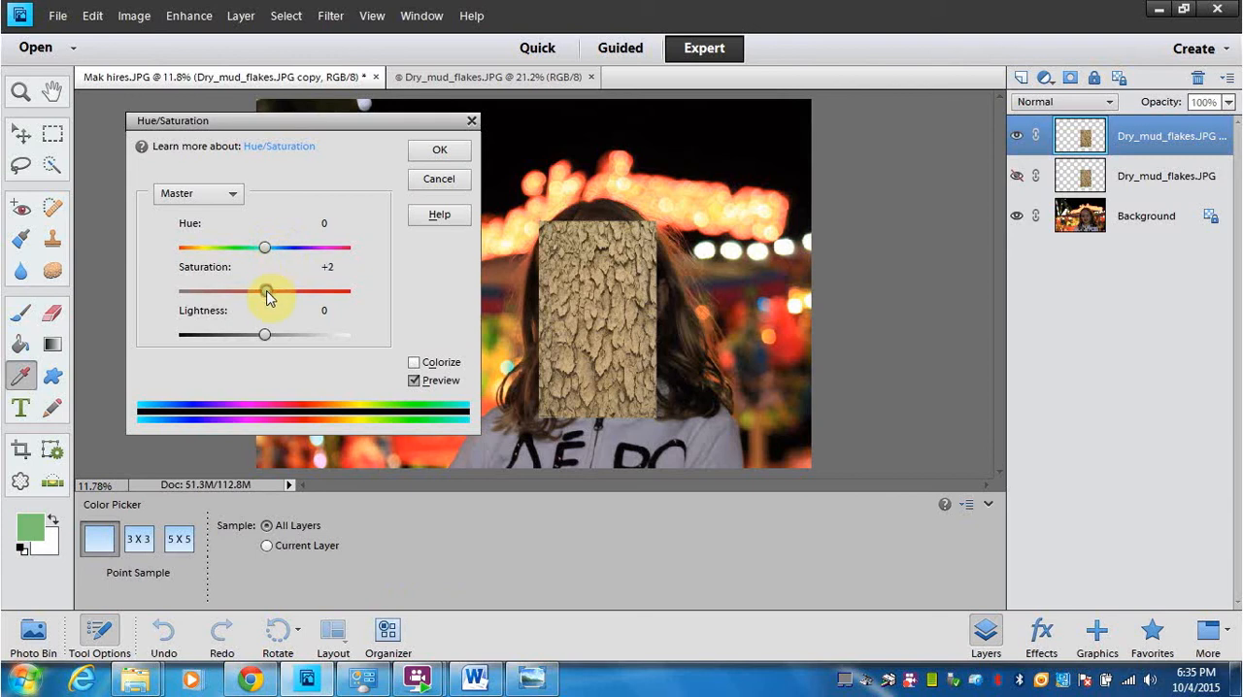
{"action": "left_click_drag", "start_coordinate": [262, 296], "coordinate": [253, 296]}
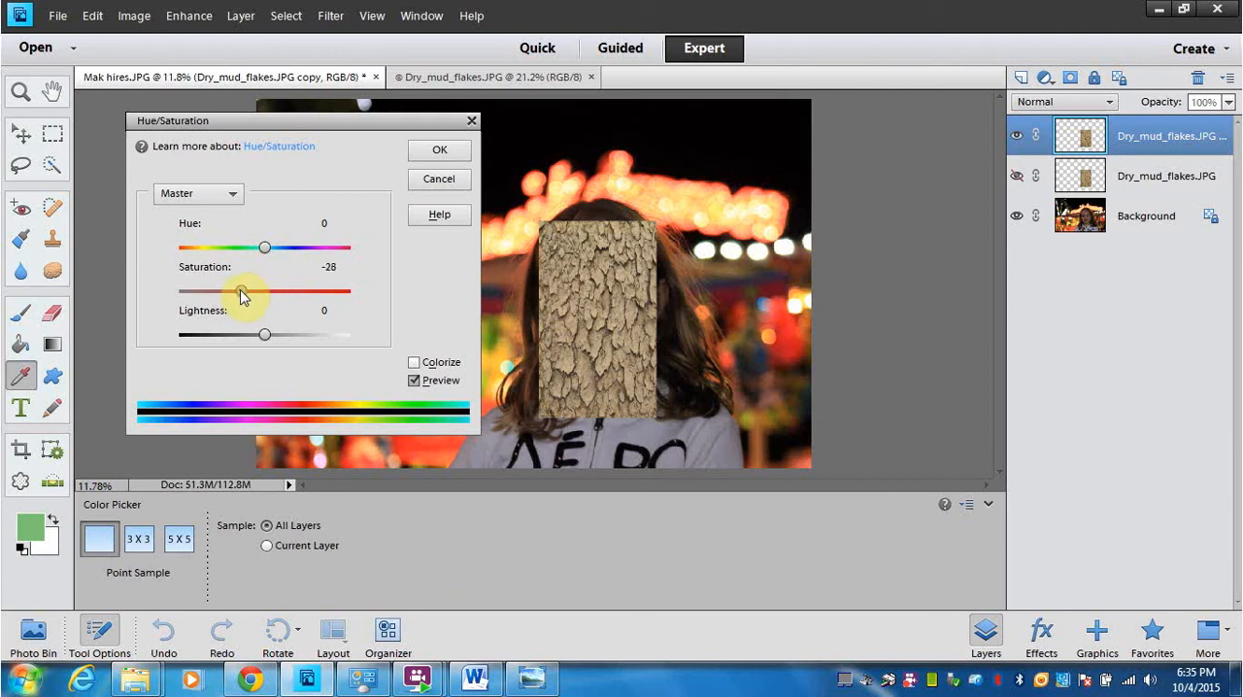
{"action": "left_click_drag", "start_coordinate": [230, 291], "coordinate": [198, 293]}
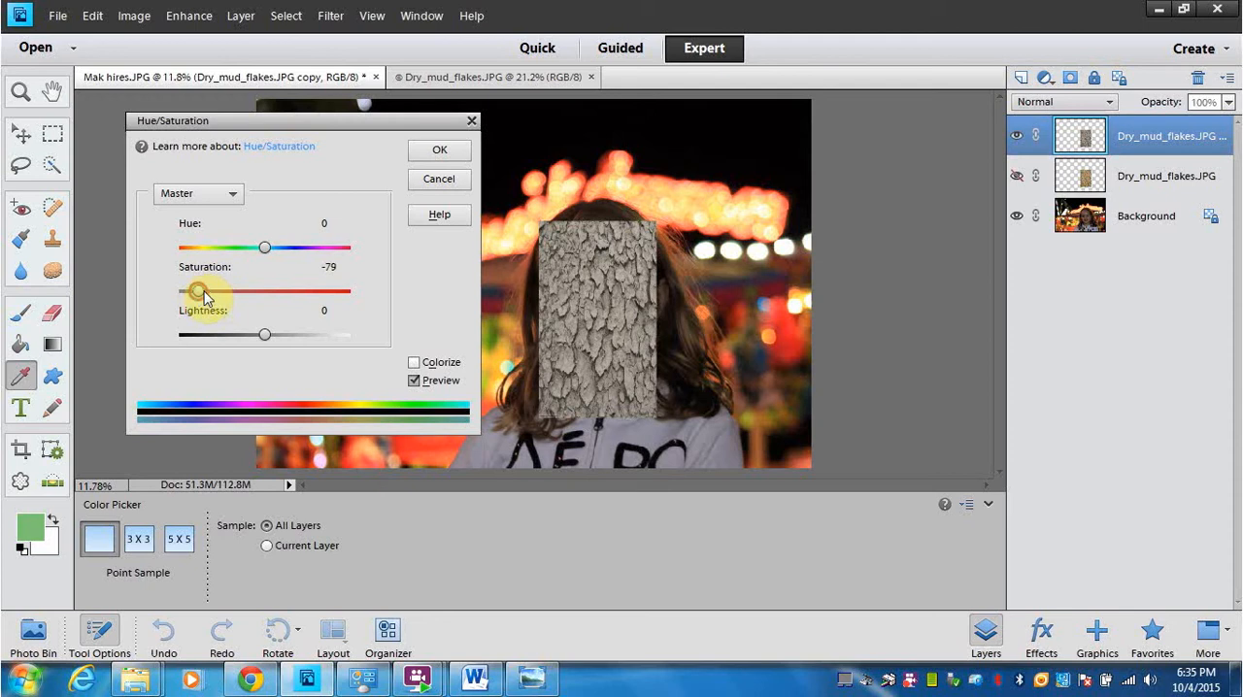
{"action": "left_click", "coordinate": [462, 151]}
{"action": "key", "text": "v"}
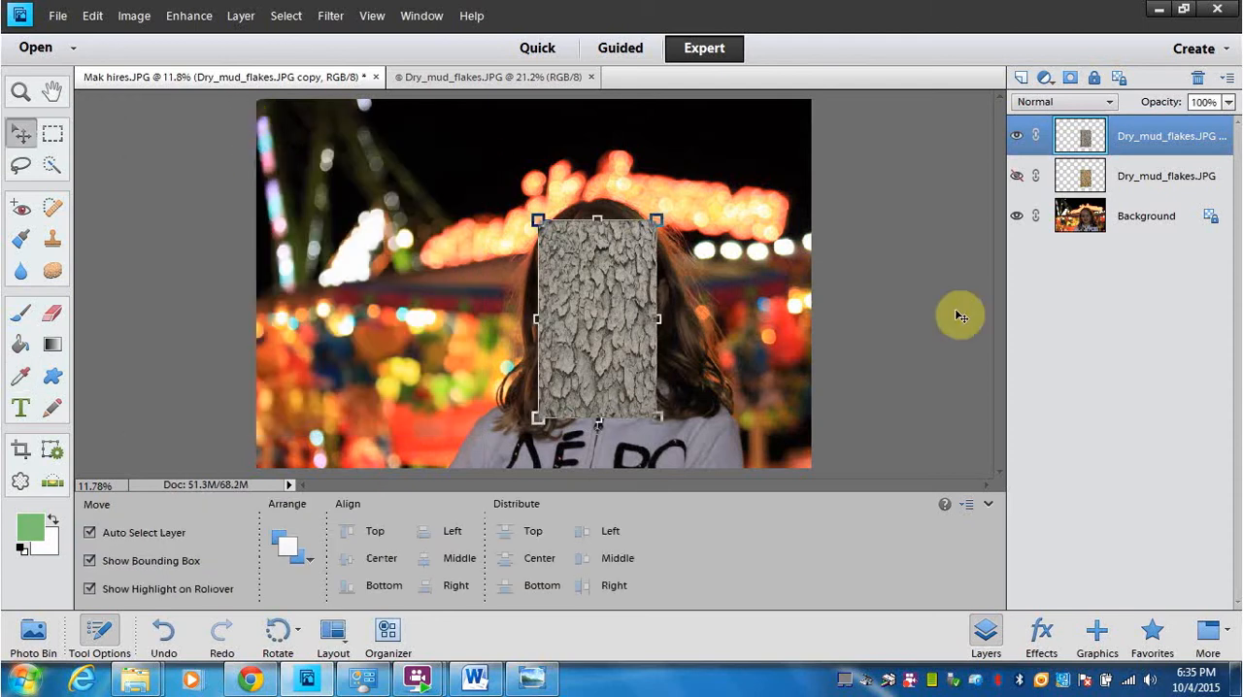
Step: Delete the hidden original Dry_mud_flakes.JPG layer
{"action": "left_click", "coordinate": [1045, 188]}
{"action": "right_click", "coordinate": [1046, 192]}
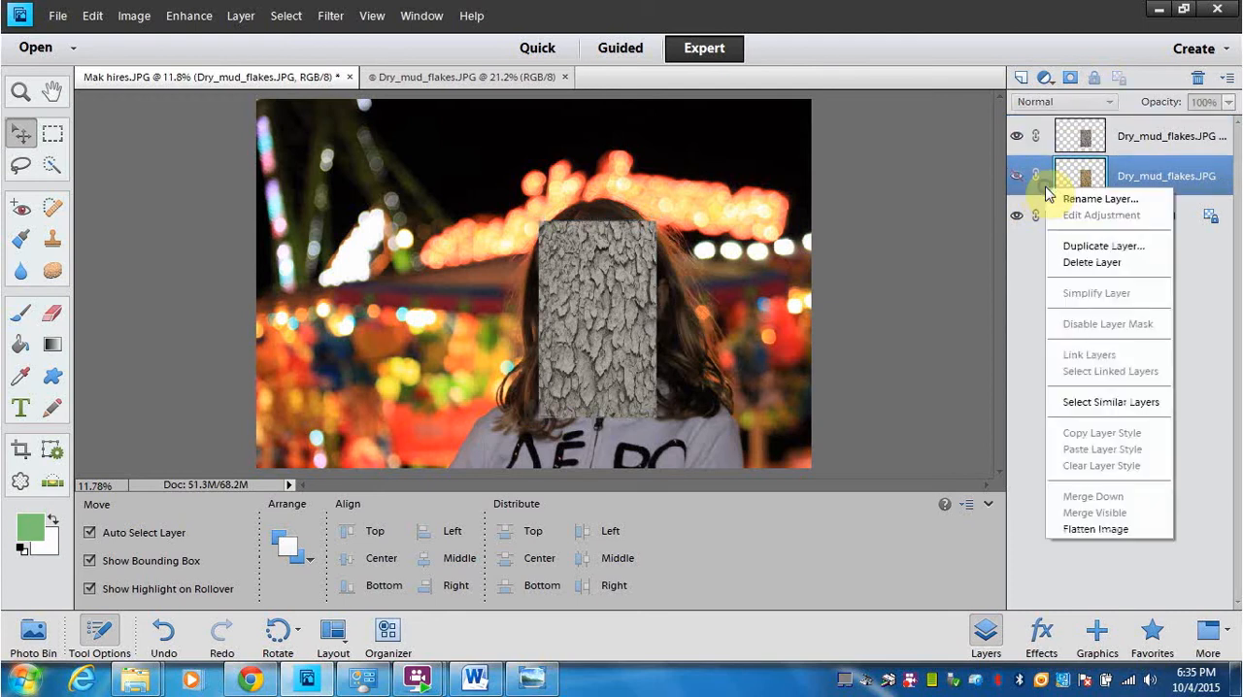
{"action": "left_click", "coordinate": [1077, 264]}
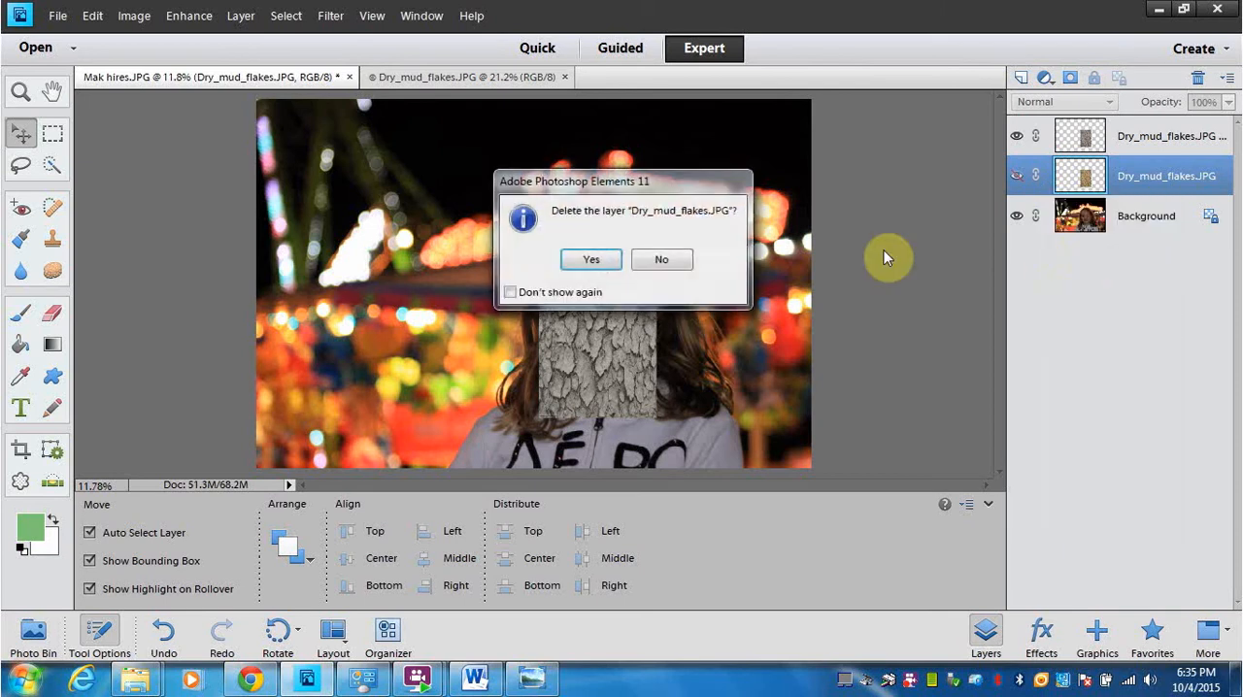
{"action": "left_click", "coordinate": [594, 260]}
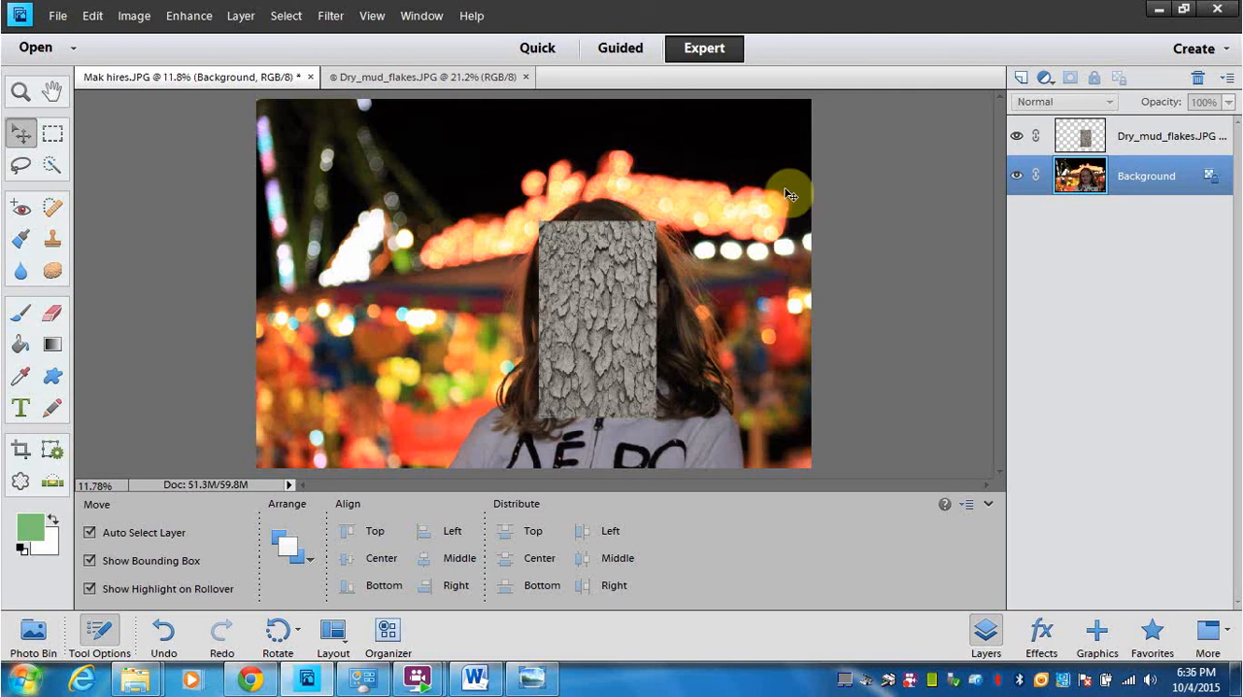
Step: Hide the Background layer and make the gray texture layer the active one
{"action": "left_click", "coordinate": [1016, 177]}
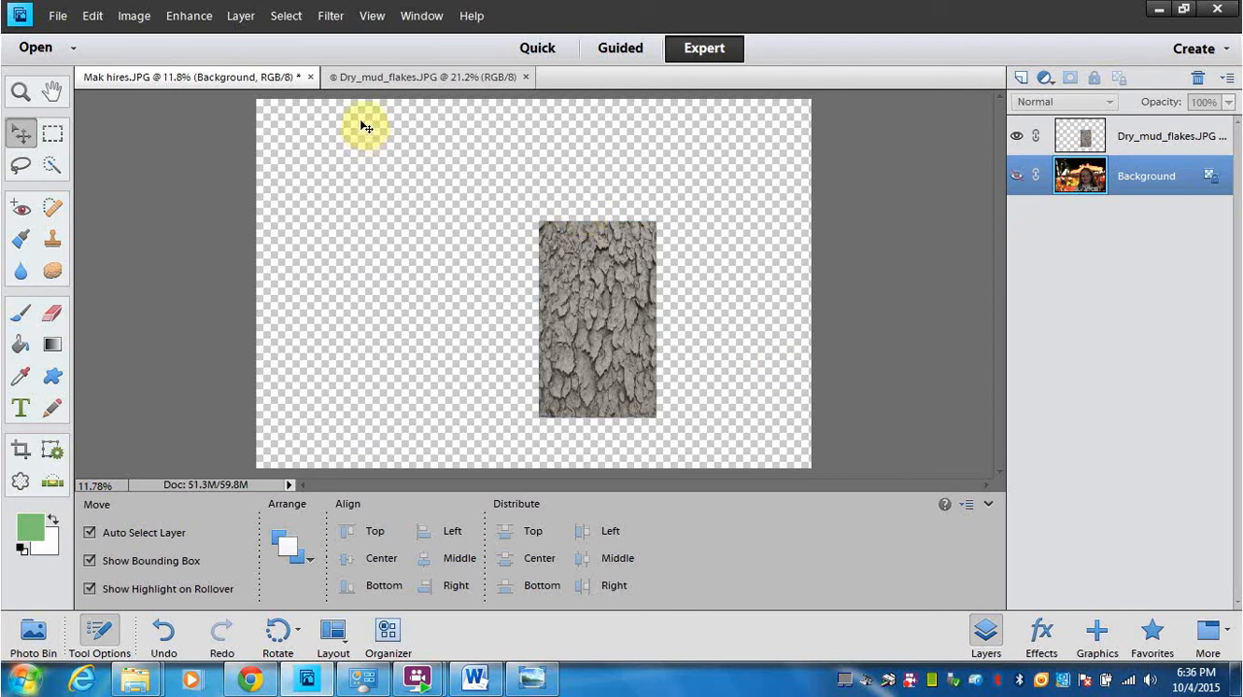
{"action": "left_click", "coordinate": [331, 19]}
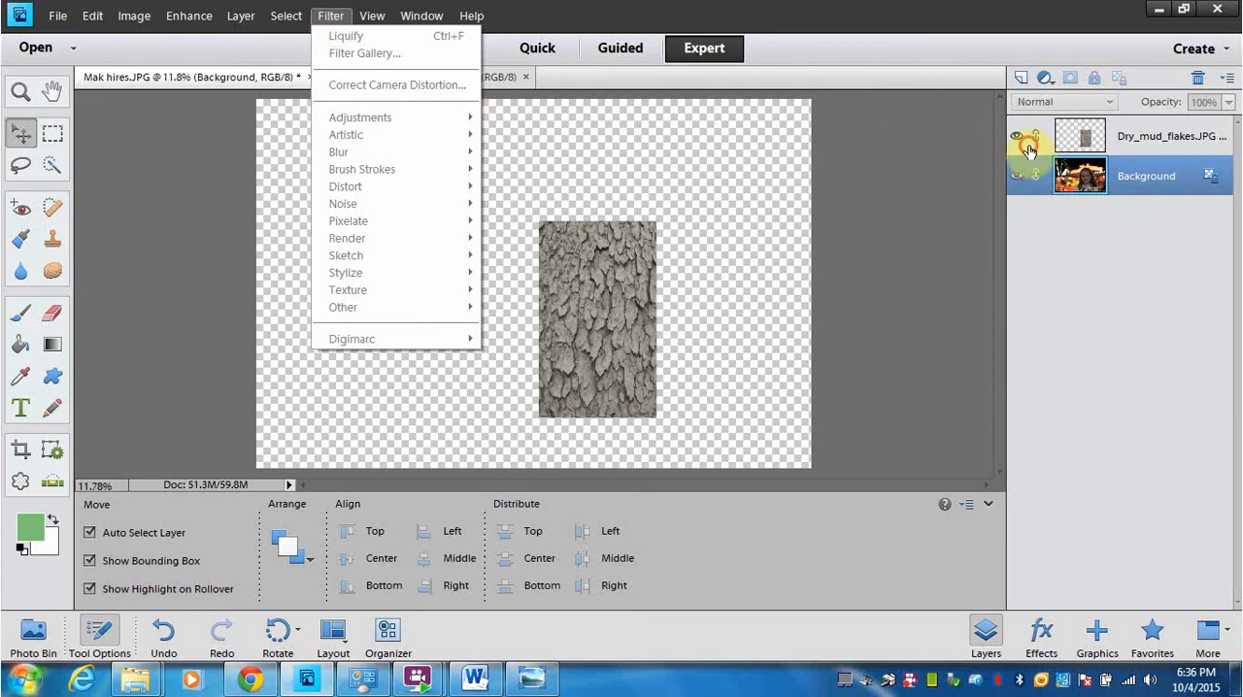
{"action": "left_click", "coordinate": [1029, 150]}
Step: Start the Liquify distortion filter on the gray texture layer and set its brush size to 175
{"action": "left_click", "coordinate": [331, 20]}
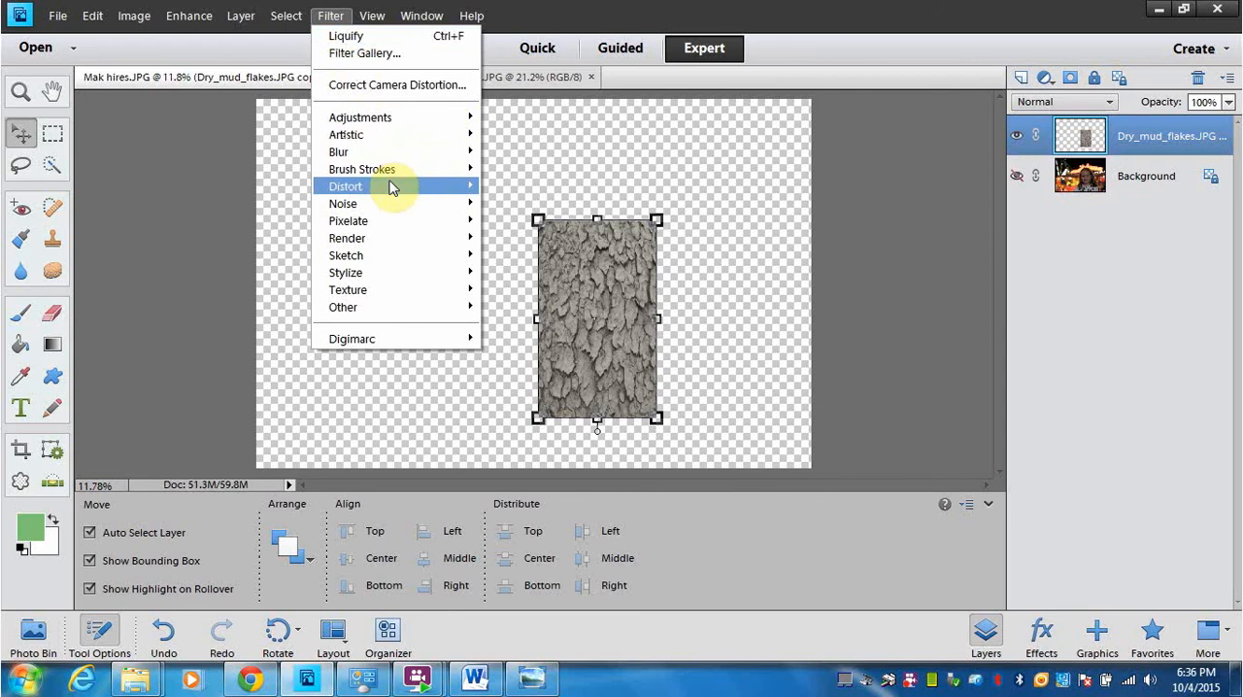
{"action": "mouse_move", "coordinate": [391, 187]}
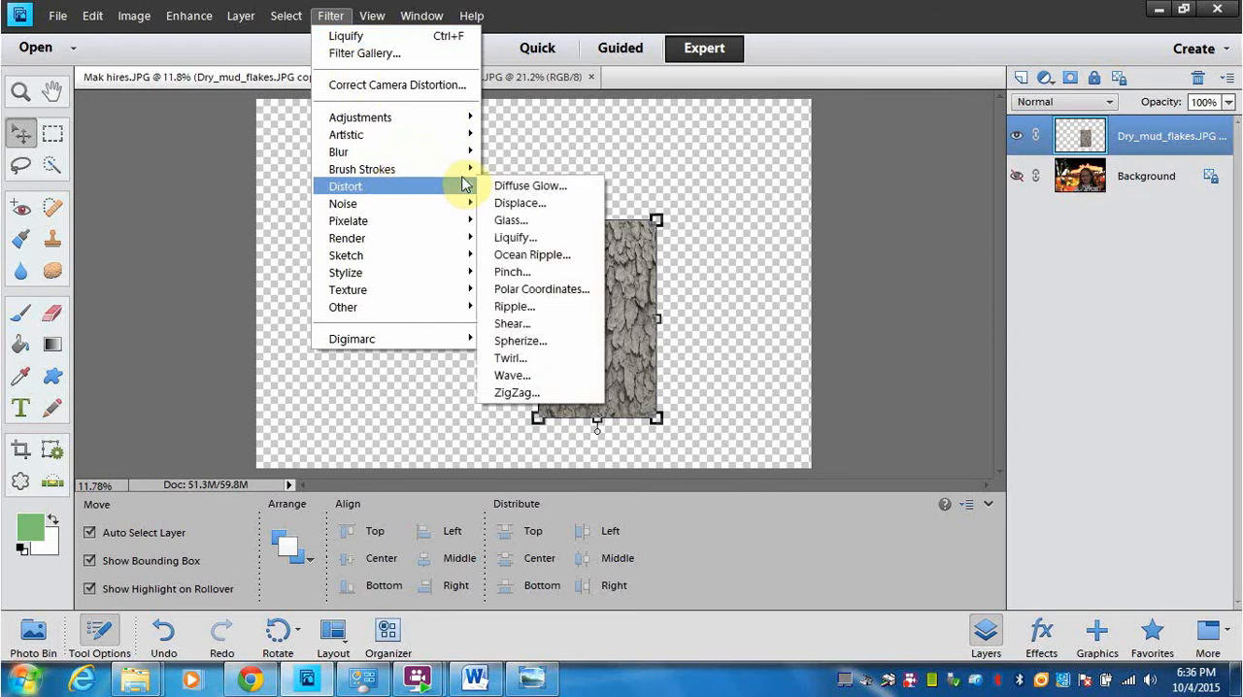
{"action": "left_click", "coordinate": [515, 237]}
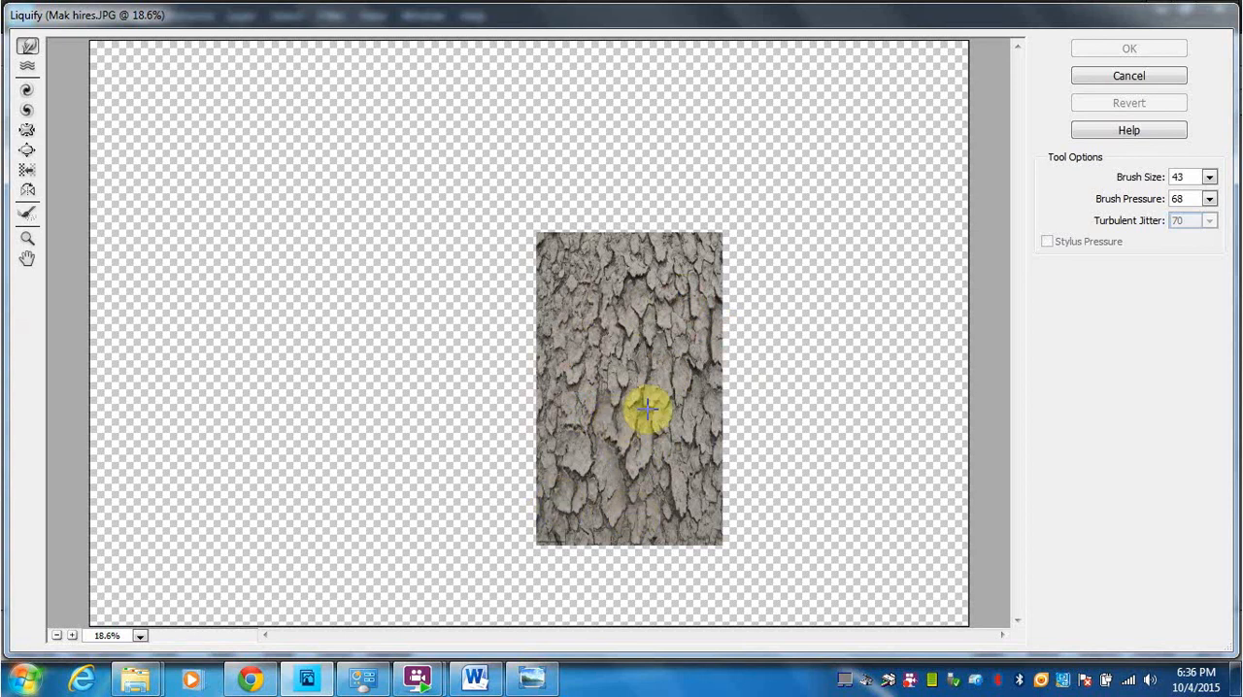
{"action": "left_click", "coordinate": [1209, 179]}
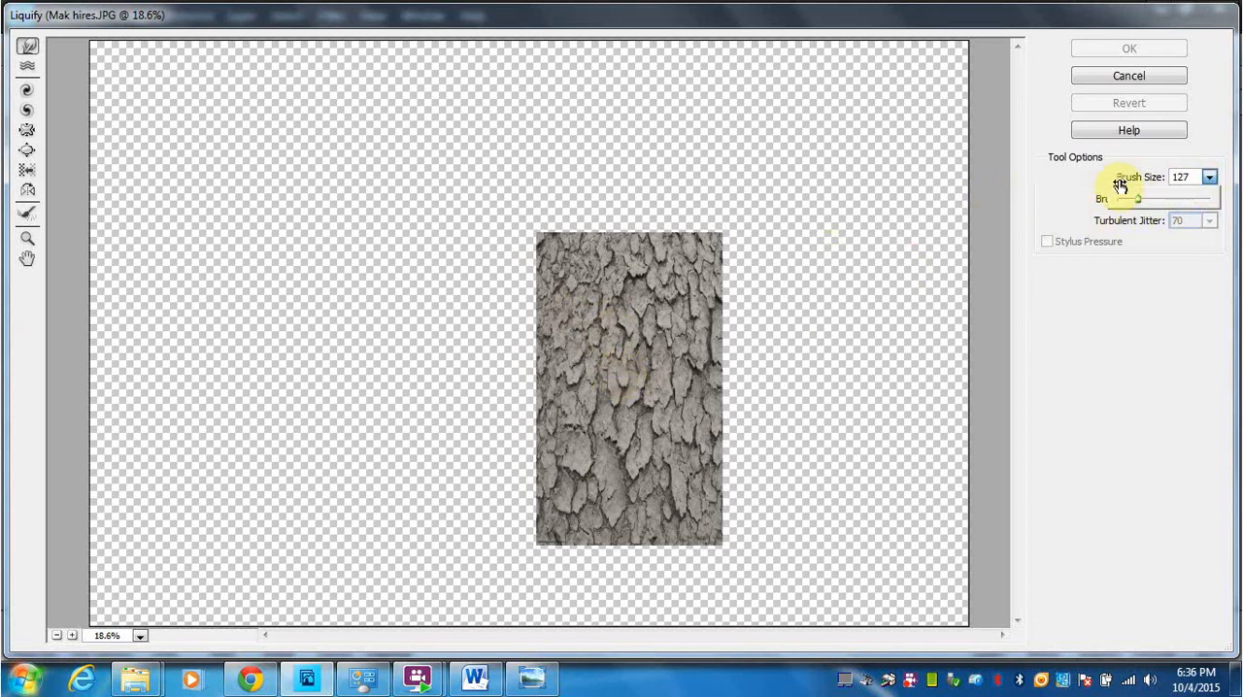
{"action": "left_click_drag", "start_coordinate": [1151, 202], "coordinate": [1146, 198]}
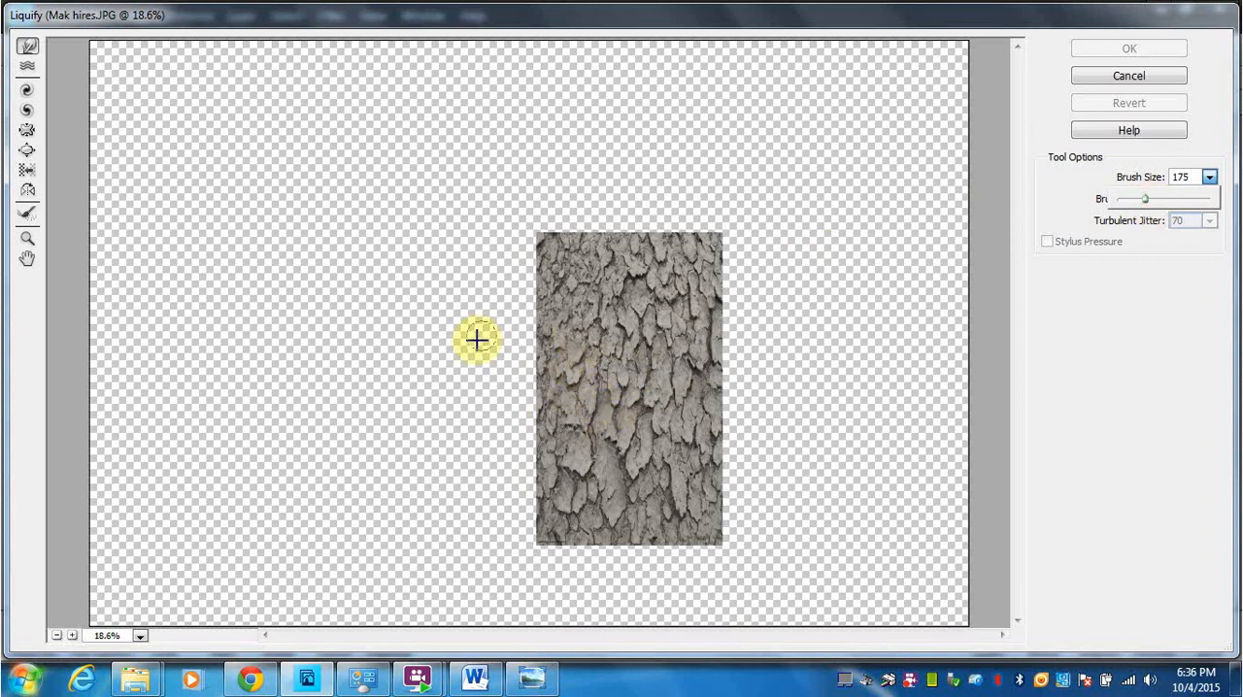
Step: Warp the lower and middle flakes of the gray texture with several Liquify strokes and apply the filter
{"action": "left_click", "coordinate": [1127, 254]}
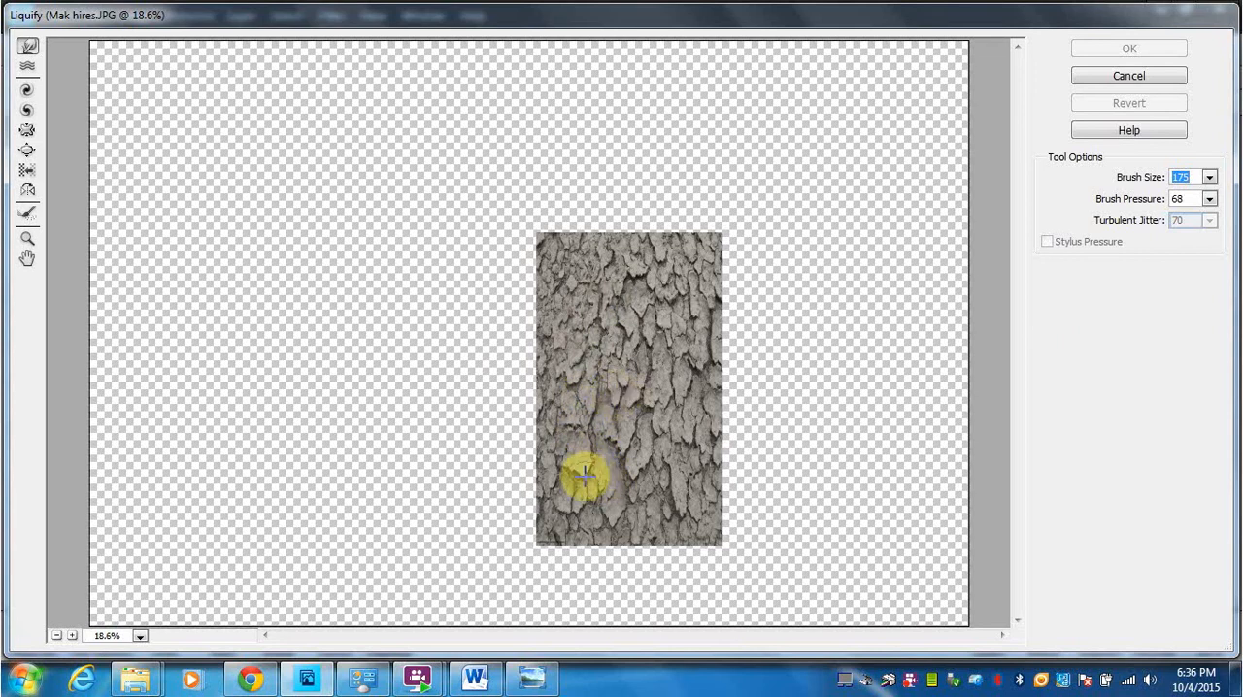
{"action": "mouse_move", "coordinate": [580, 477]}
{"action": "left_mouse_down"}
{"action": "mouse_move", "coordinate": [617, 531]}
{"action": "mouse_move", "coordinate": [565, 481]}
{"action": "mouse_move", "coordinate": [638, 551]}
{"action": "mouse_move", "coordinate": [648, 508]}
{"action": "mouse_move", "coordinate": [676, 481]}
{"action": "mouse_move", "coordinate": [648, 525]}
{"action": "mouse_move", "coordinate": [648, 487]}
{"action": "mouse_move", "coordinate": [635, 495]}
{"action": "mouse_move", "coordinate": [662, 453]}
{"action": "mouse_move", "coordinate": [653, 462]}
{"action": "mouse_move", "coordinate": [687, 509]}
{"action": "mouse_move", "coordinate": [665, 536]}
{"action": "mouse_move", "coordinate": [697, 465]}
{"action": "mouse_move", "coordinate": [682, 475]}
{"action": "mouse_move", "coordinate": [683, 439]}
{"action": "mouse_move", "coordinate": [672, 455]}
{"action": "mouse_move", "coordinate": [700, 440]}
{"action": "mouse_move", "coordinate": [681, 527]}
{"action": "mouse_move", "coordinate": [695, 517]}
{"action": "mouse_move", "coordinate": [668, 538]}
{"action": "mouse_move", "coordinate": [643, 468]}
{"action": "mouse_move", "coordinate": [635, 461]}
{"action": "mouse_move", "coordinate": [628, 479]}
{"action": "mouse_move", "coordinate": [637, 486]}
{"action": "mouse_move", "coordinate": [589, 470]}
{"action": "mouse_move", "coordinate": [593, 443]}
{"action": "mouse_move", "coordinate": [565, 468]}
{"action": "mouse_move", "coordinate": [569, 495]}
{"action": "mouse_move", "coordinate": [580, 485]}
{"action": "mouse_move", "coordinate": [553, 413]}
{"action": "mouse_move", "coordinate": [580, 422]}
{"action": "mouse_move", "coordinate": [563, 392]}
{"action": "left_mouse_up"}
{"action": "mouse_move", "coordinate": [671, 373]}
{"action": "left_mouse_down"}
{"action": "mouse_move", "coordinate": [685, 389]}
{"action": "mouse_move", "coordinate": [661, 398]}
{"action": "mouse_move", "coordinate": [689, 417]}
{"action": "mouse_move", "coordinate": [599, 399]}
{"action": "mouse_move", "coordinate": [603, 369]}
{"action": "mouse_move", "coordinate": [594, 382]}
{"action": "mouse_move", "coordinate": [567, 363]}
{"action": "mouse_move", "coordinate": [555, 383]}
{"action": "mouse_move", "coordinate": [577, 352]}
{"action": "mouse_move", "coordinate": [569, 338]}
{"action": "mouse_move", "coordinate": [591, 389]}
{"action": "mouse_move", "coordinate": [593, 359]}
{"action": "mouse_move", "coordinate": [561, 336]}
{"action": "left_mouse_up"}
{"action": "left_click_drag", "start_coordinate": [687, 358], "coordinate": [714, 409]}
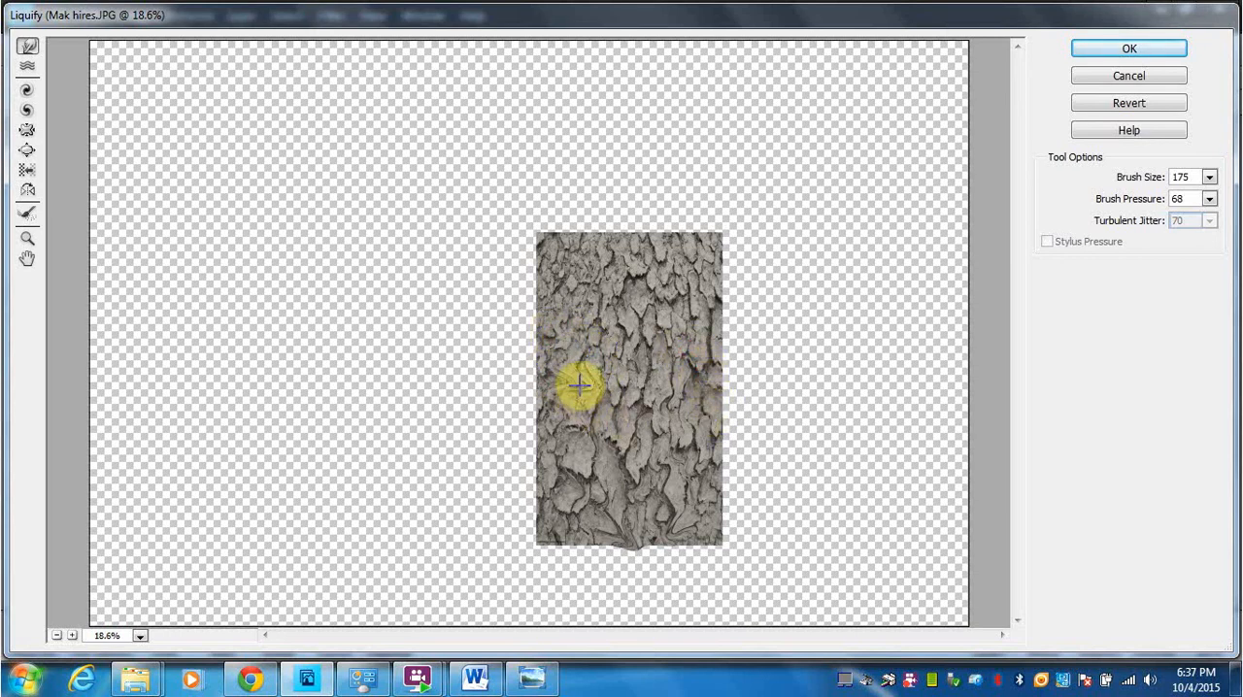
{"action": "left_click", "coordinate": [1143, 48]}
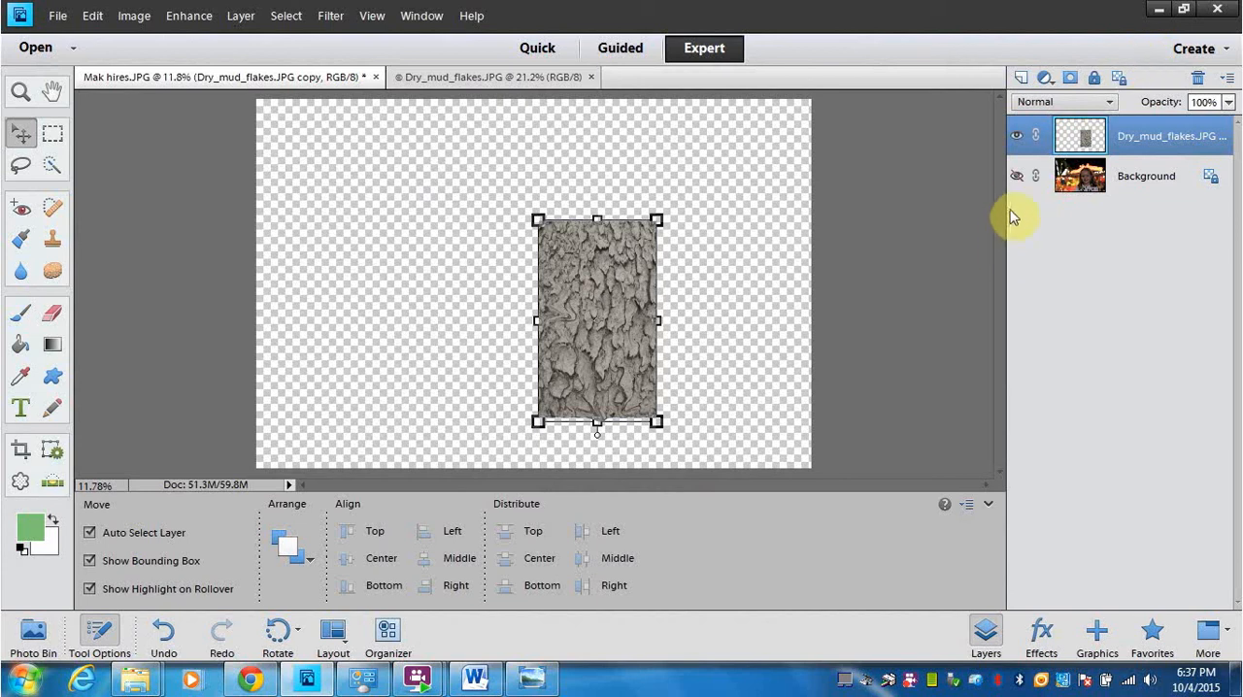
Step: Show the Background layer again and duplicate it within Mak hires.JPG
{"action": "left_click", "coordinate": [1017, 180]}
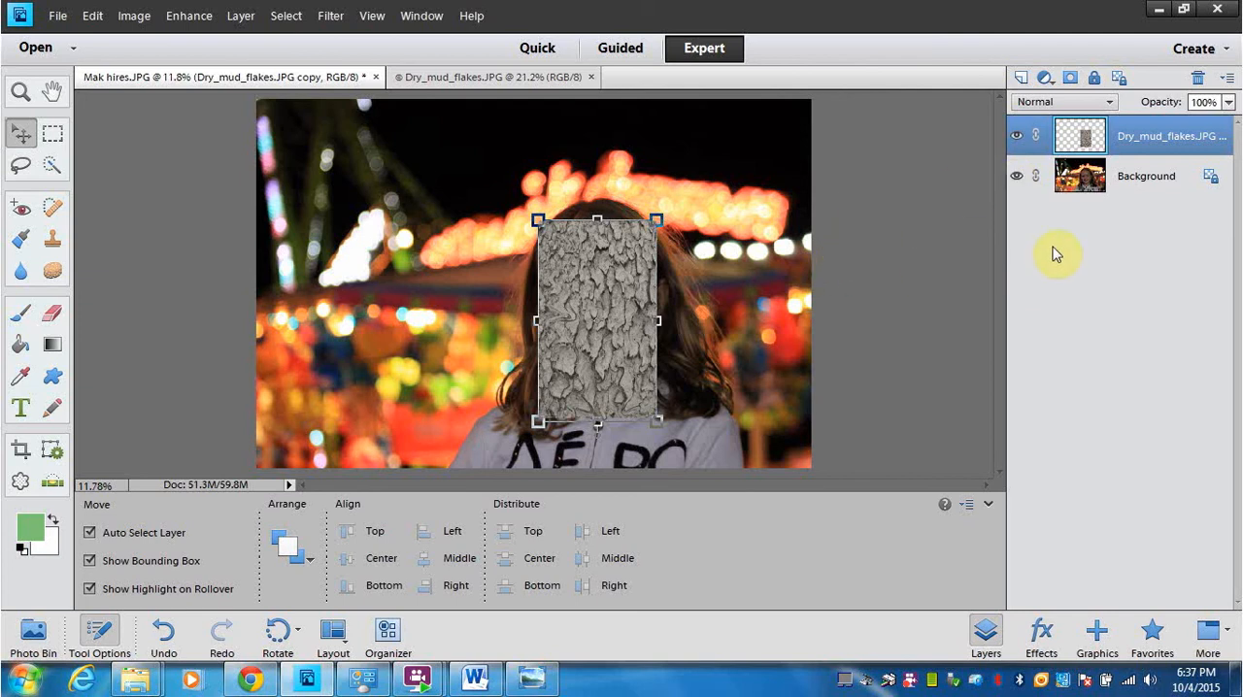
{"action": "left_click", "coordinate": [1019, 179]}
{"action": "left_click", "coordinate": [1019, 179]}
{"action": "left_click", "coordinate": [1035, 190]}
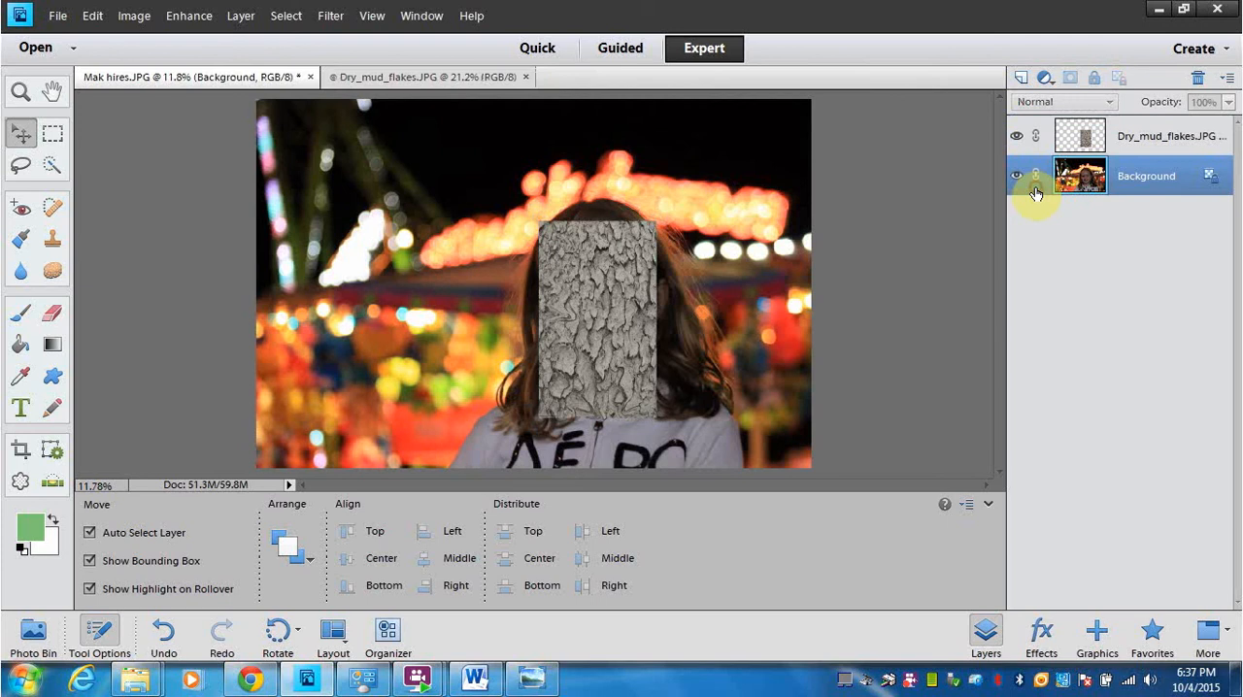
{"action": "right_click", "coordinate": [1043, 190]}
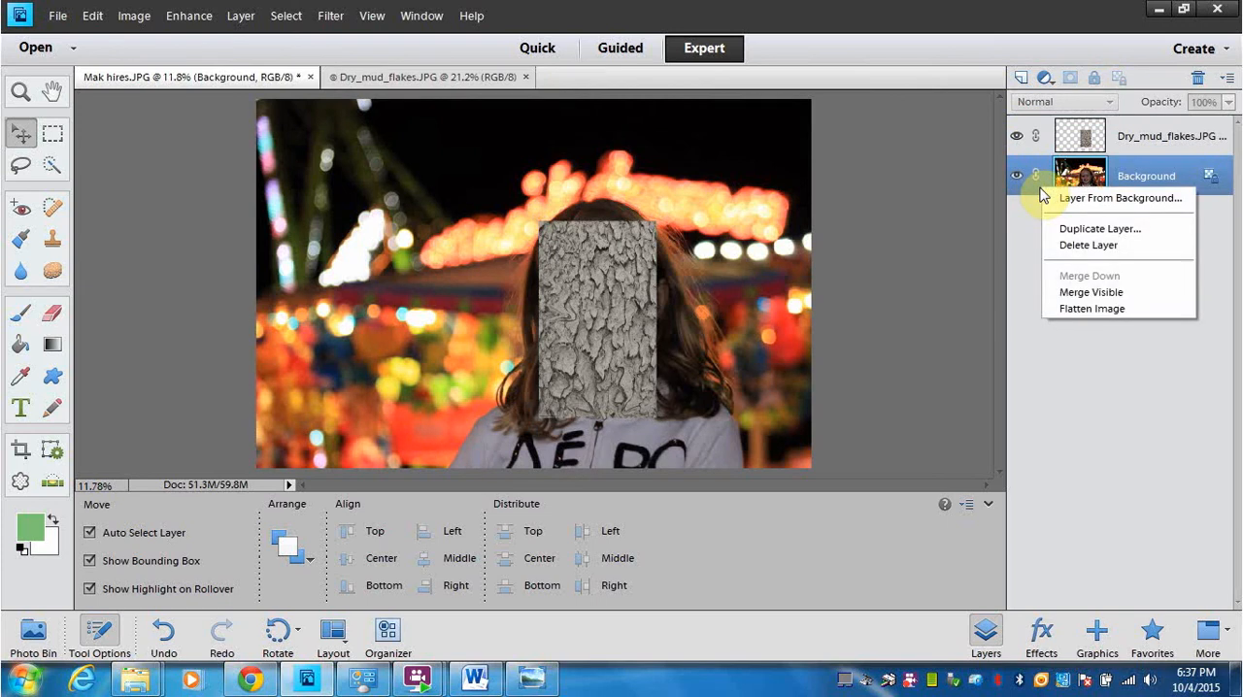
{"action": "left_click", "coordinate": [1073, 228]}
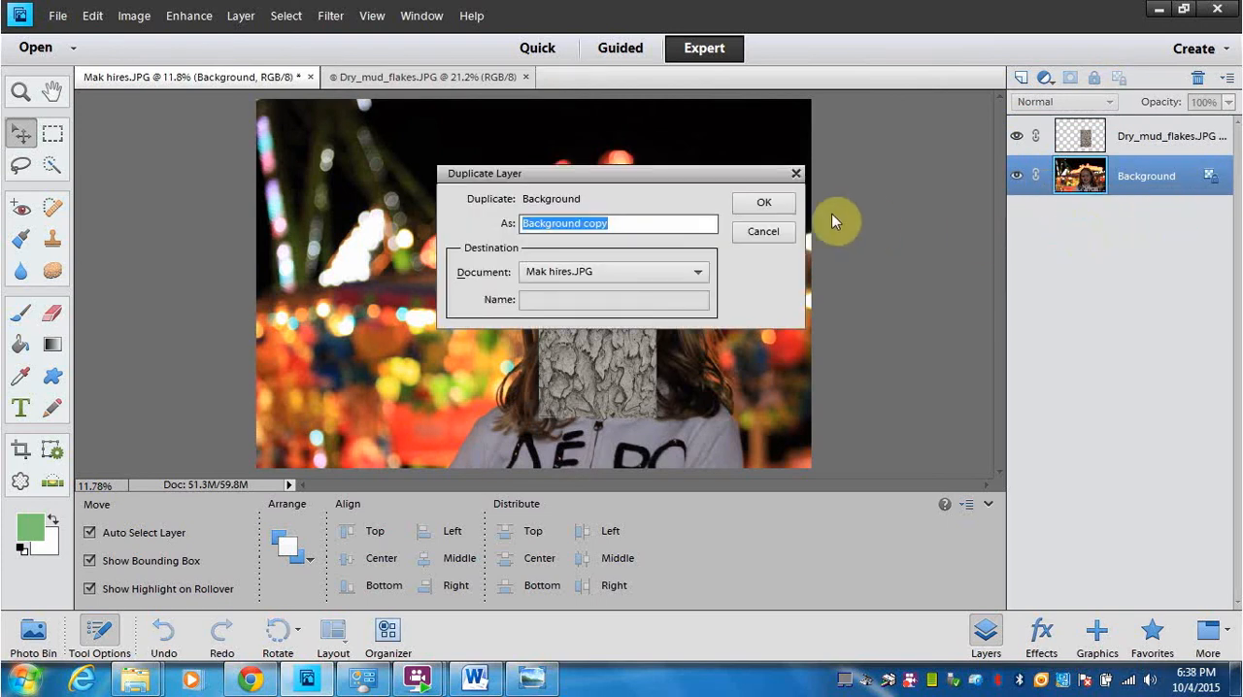
{"action": "left_click", "coordinate": [767, 205]}
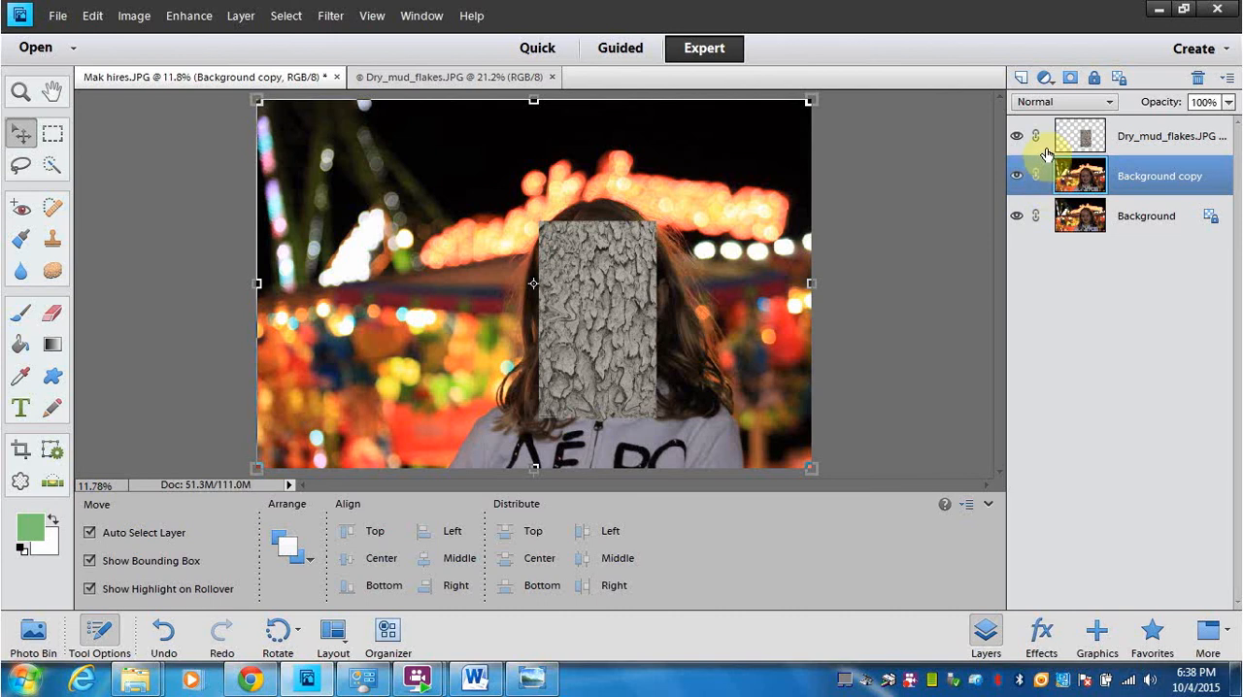
Step: Add a layer mask to the gray mud texture layer and invert the mask to black
{"action": "left_click", "coordinate": [1045, 150]}
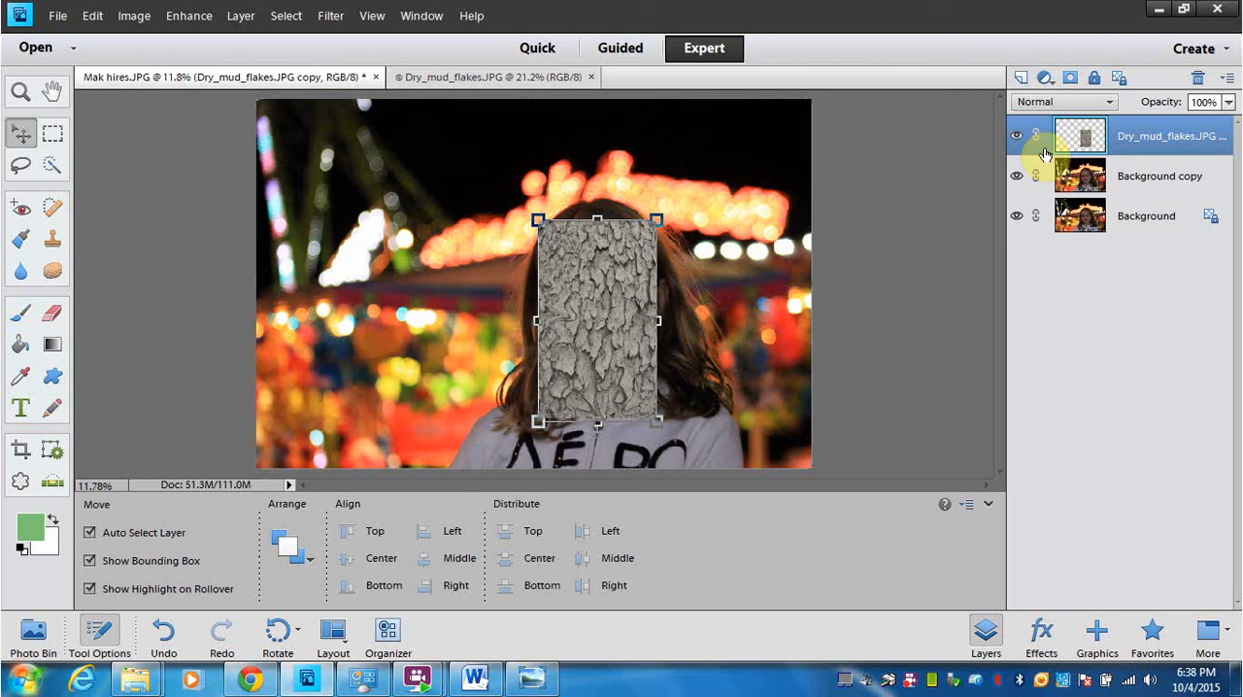
{"action": "left_click", "coordinate": [1068, 80]}
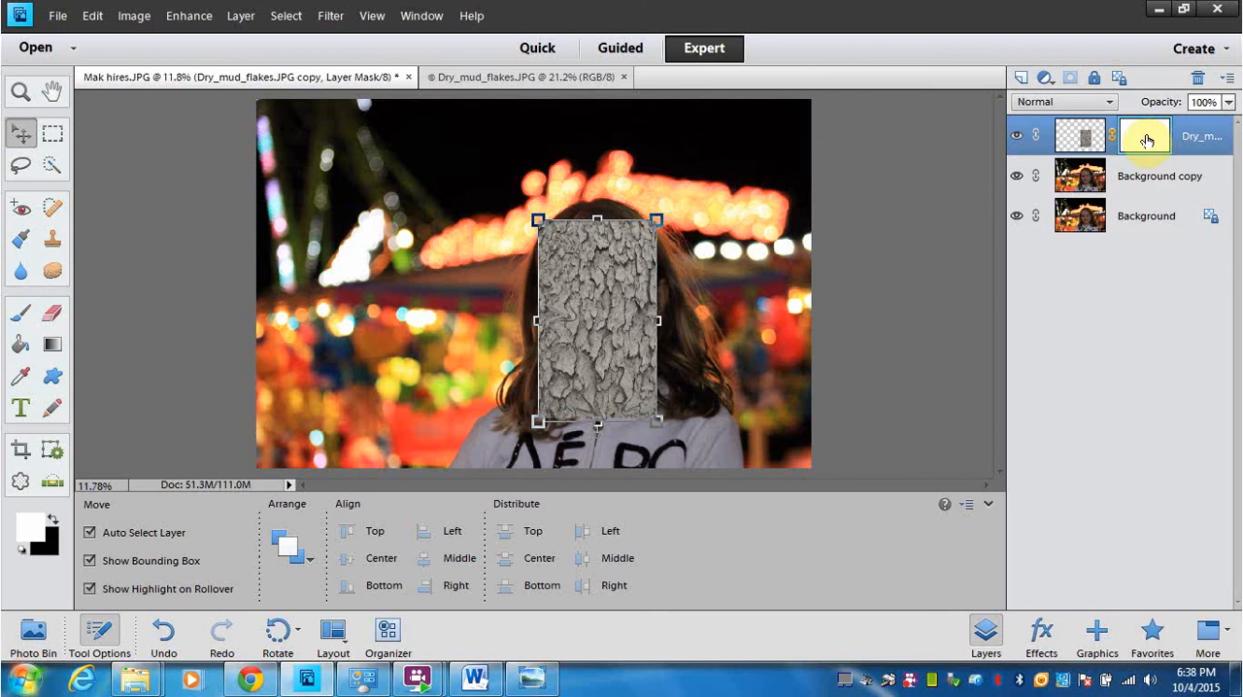
{"action": "left_click", "coordinate": [54, 524]}
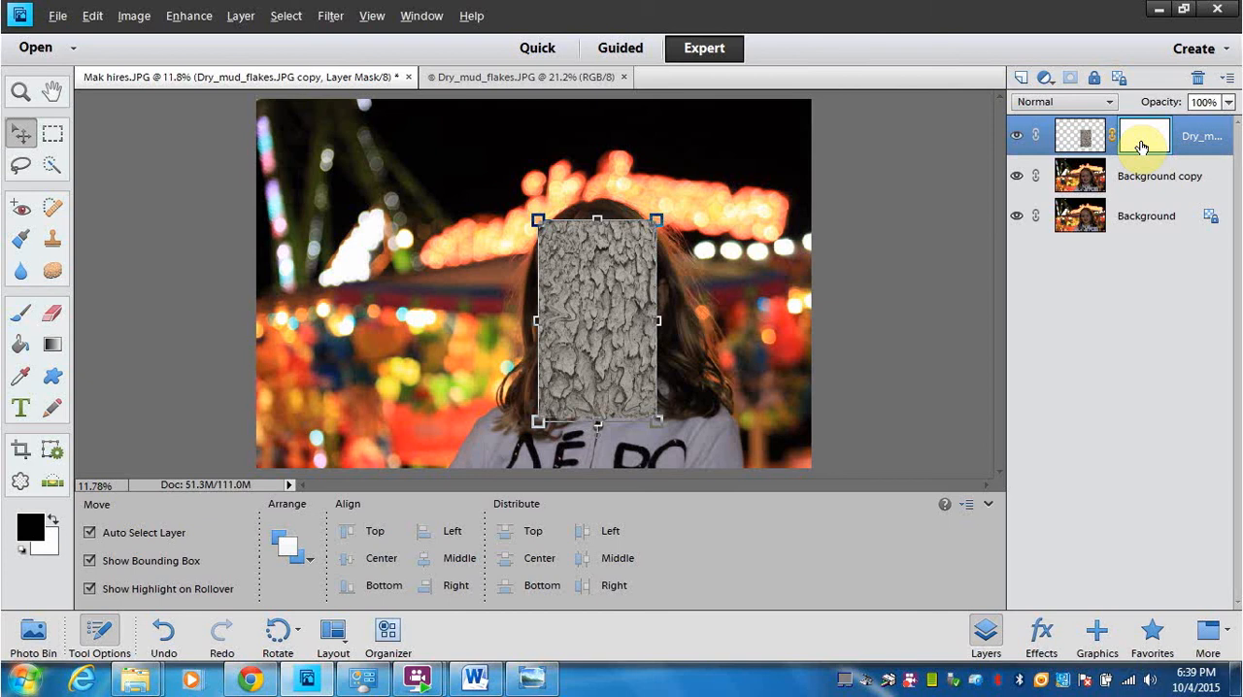
{"action": "key", "text": "ctrl+i"}
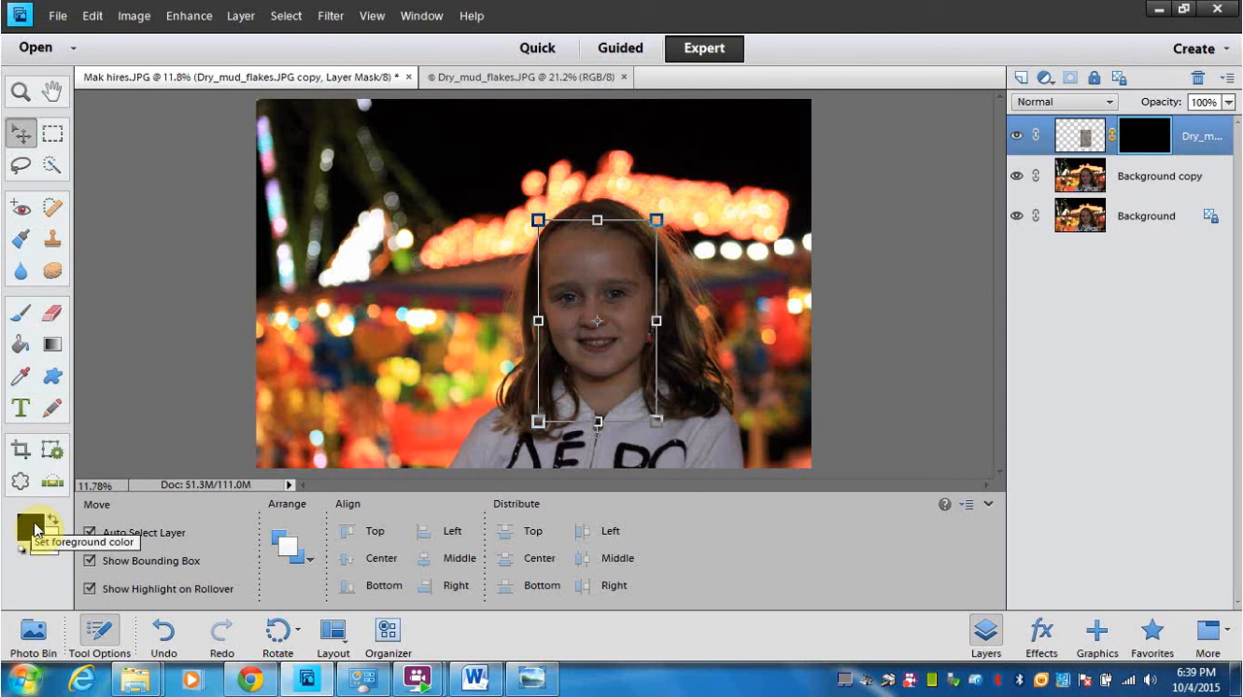
Step: Set up the Brush tool for painting on the mask around the face, with white foreground, 35% opacity and 93 px size
{"action": "key", "text": "d"}
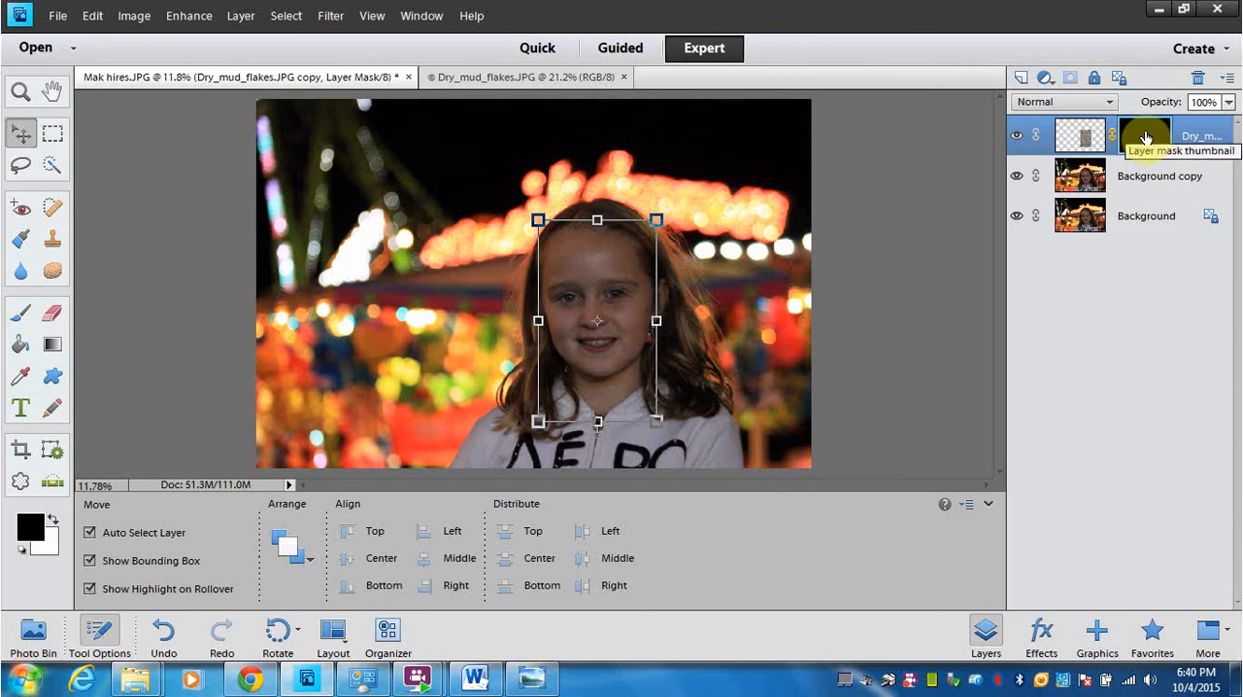
{"action": "left_click", "coordinate": [51, 522]}
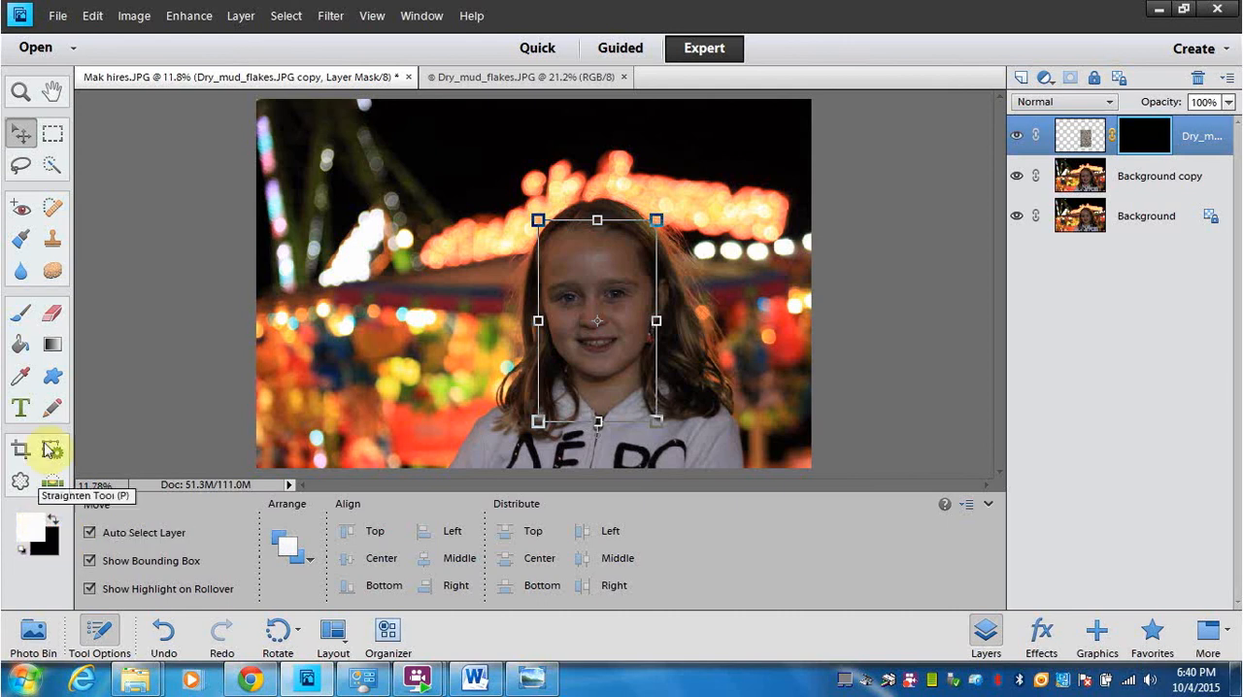
{"action": "left_click", "coordinate": [21, 316]}
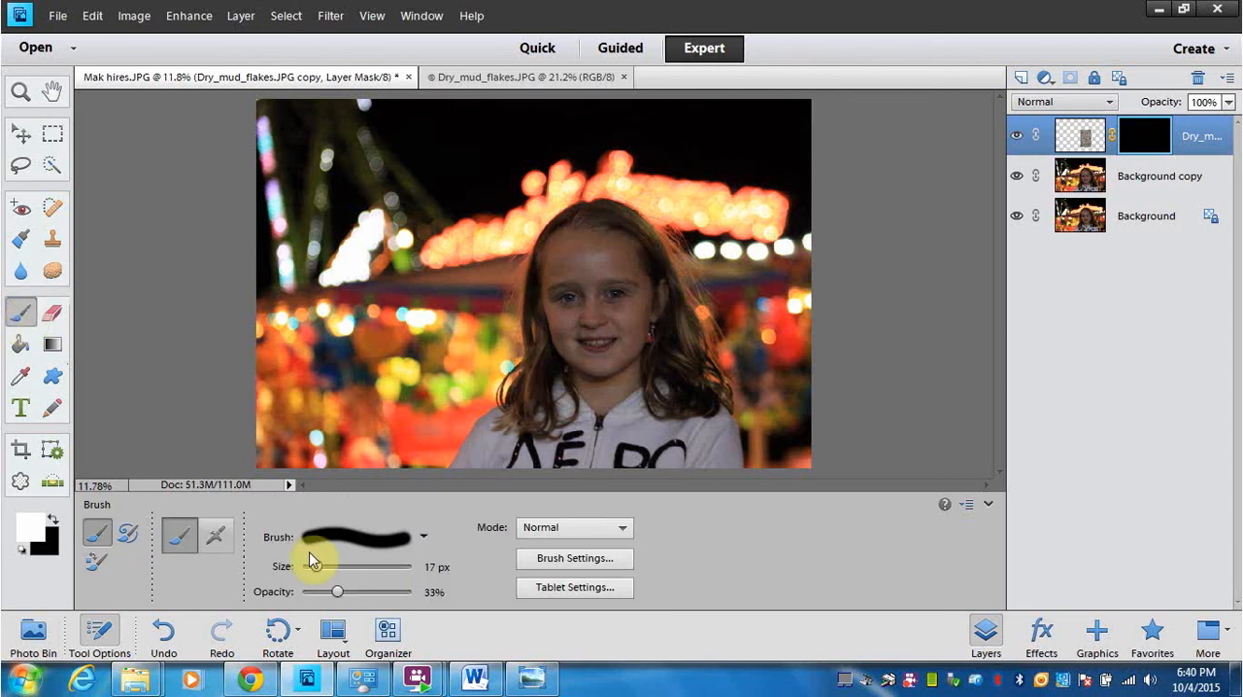
{"action": "left_click_drag", "start_coordinate": [337, 591], "coordinate": [338, 595]}
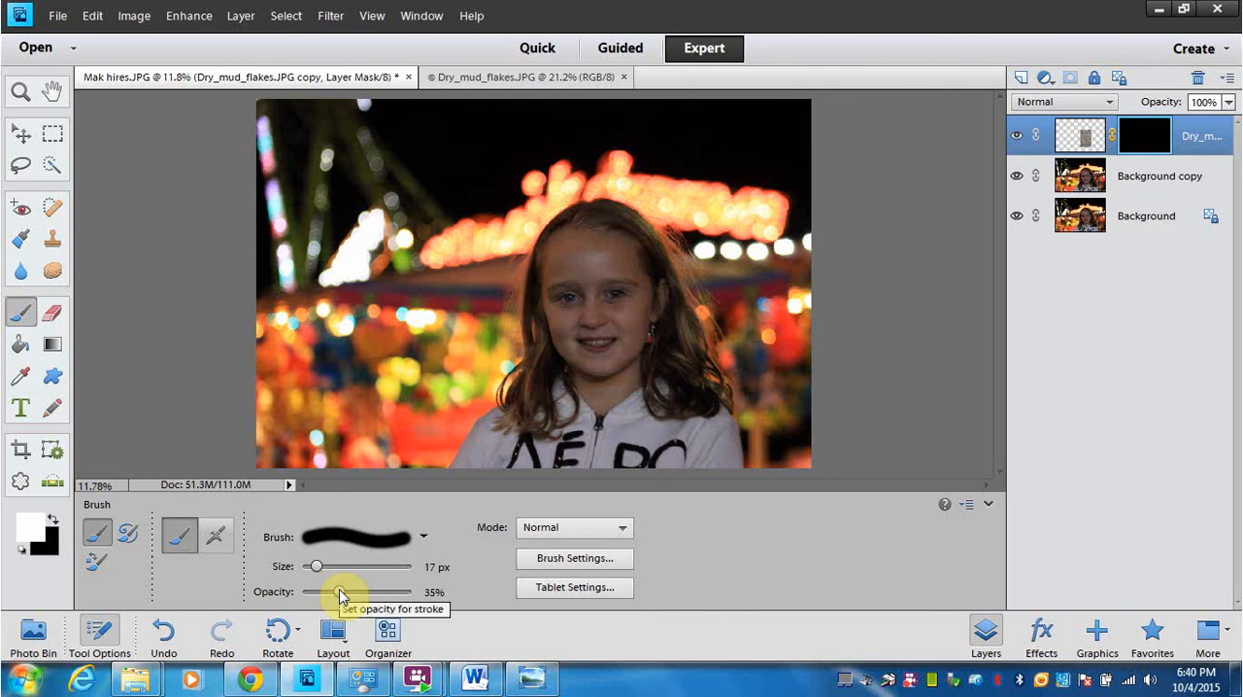
{"action": "left_click", "coordinate": [339, 595]}
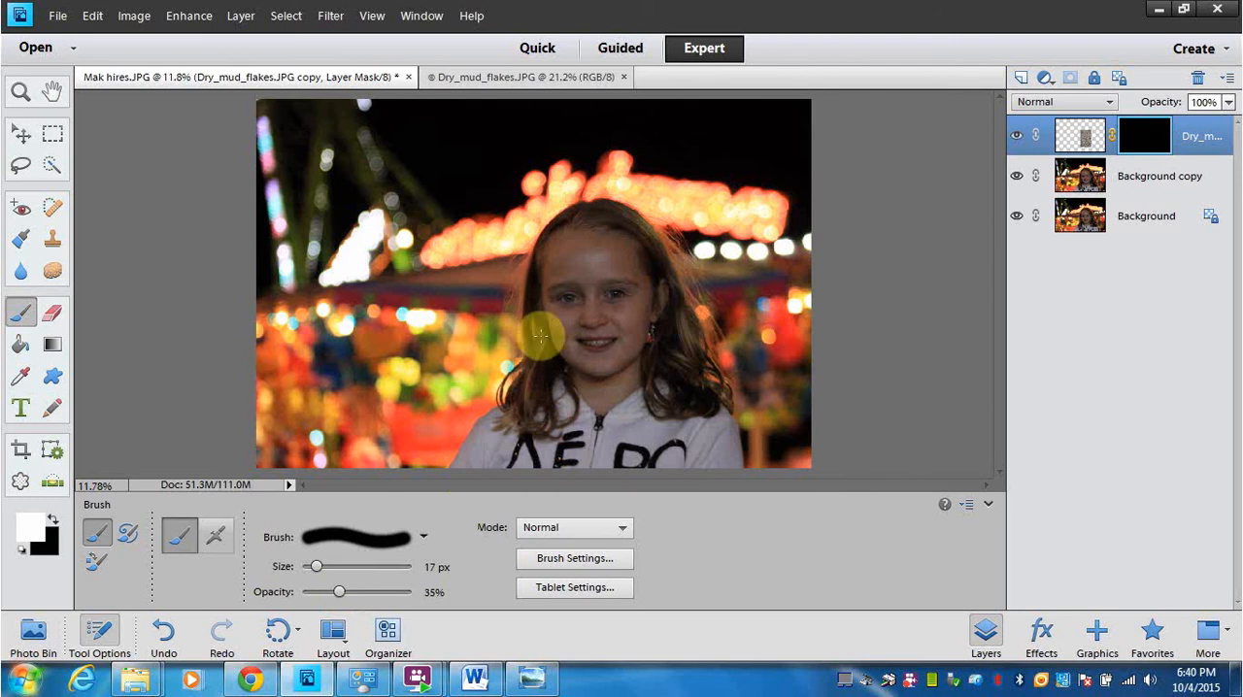
{"action": "left_click_drag", "start_coordinate": [316, 573], "coordinate": [365, 568]}
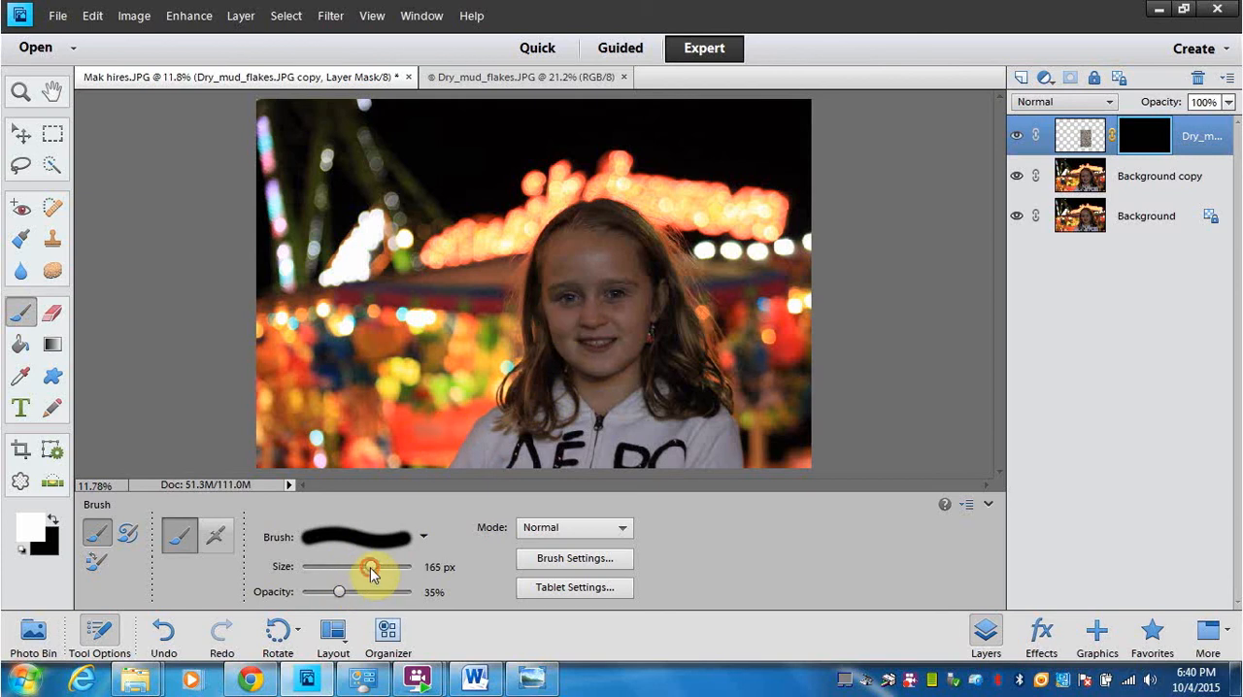
{"action": "left_click_drag", "start_coordinate": [371, 568], "coordinate": [366, 568]}
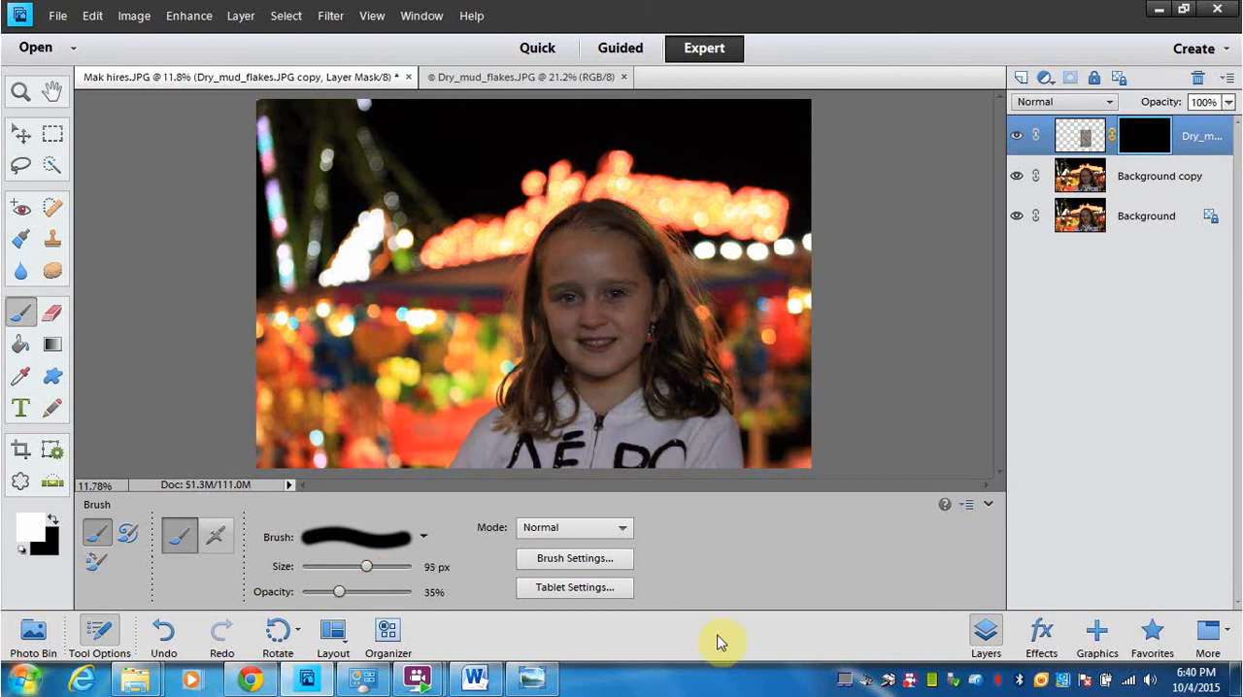
{"action": "key", "text": "ctrl+equal"}
{"action": "key", "text": "ctrl+equal"}
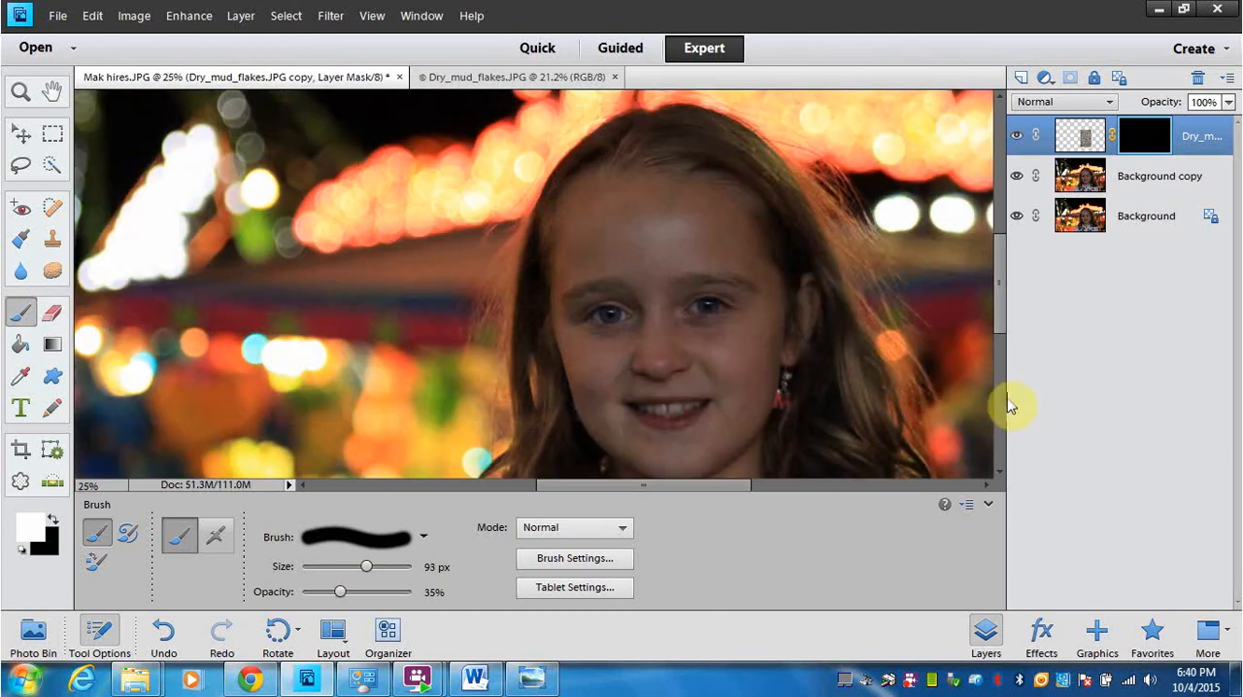
{"action": "scroll", "coordinate": [1004, 333], "scroll_direction": "down", "scroll_amount": 3}
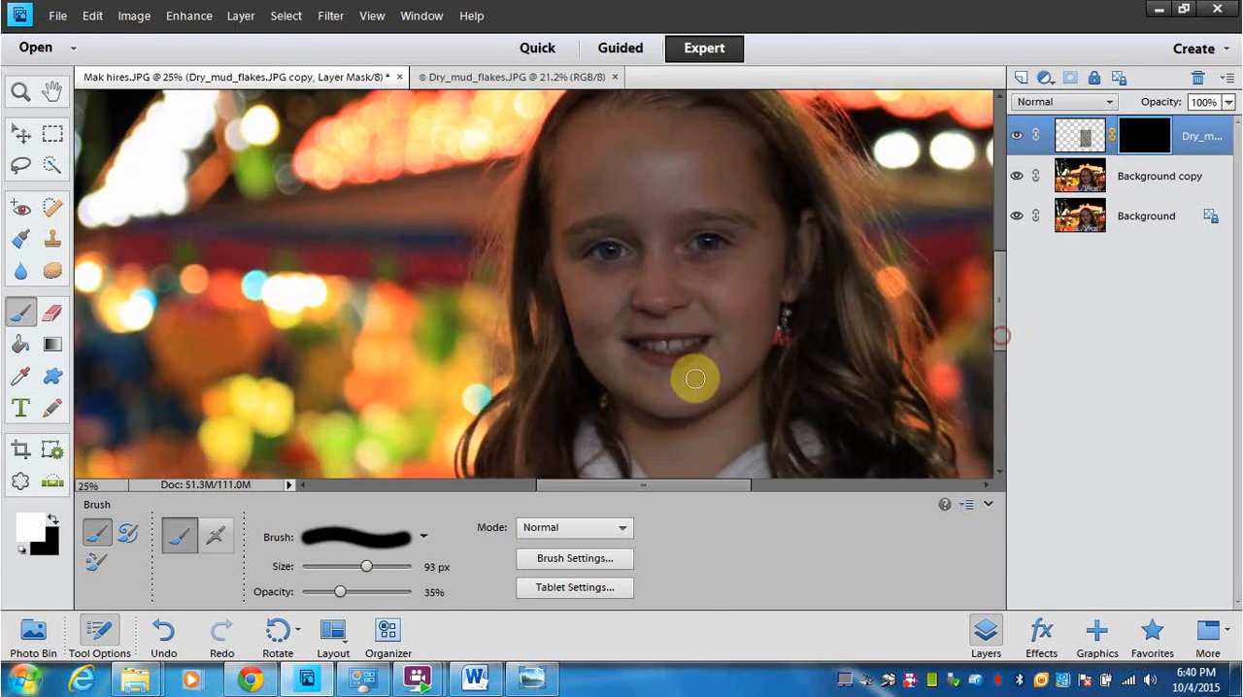